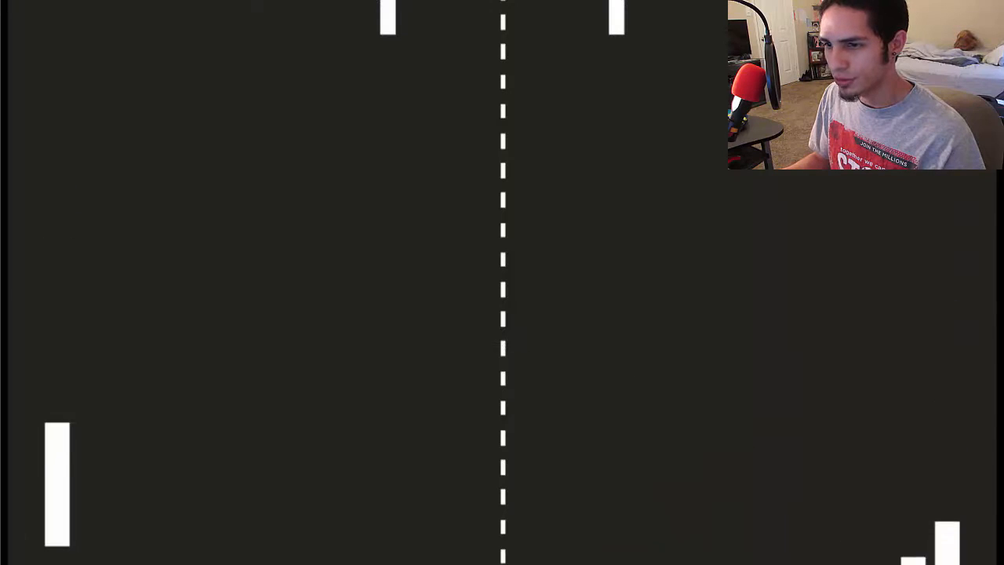
key(Up)
key(Up)
key(Down)
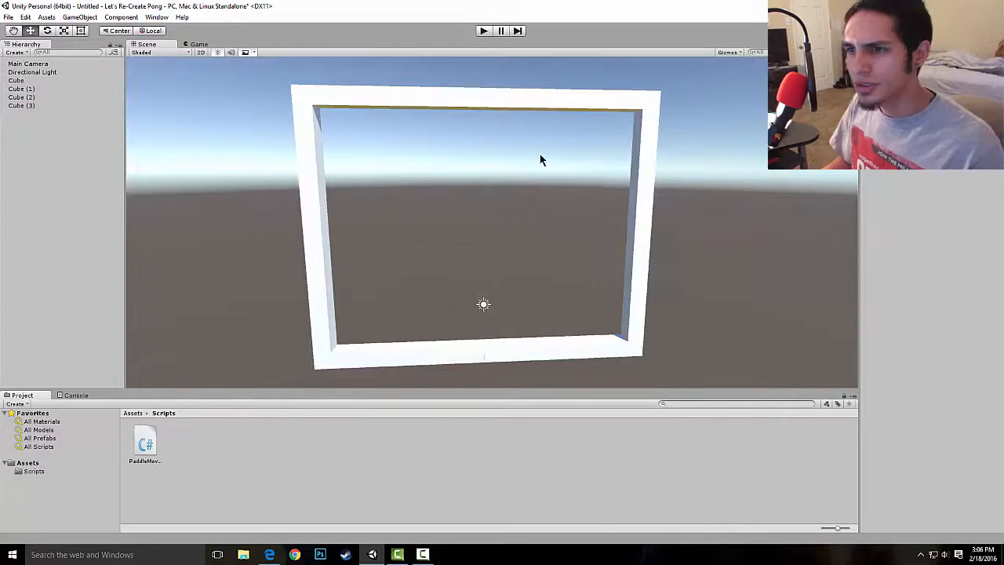
Step: Create a paddle from a new cube stretched to a height of 5 and placed just inside the frame's left wall
right_click(55, 190)
mouse_move(103, 288)
click(157, 290)
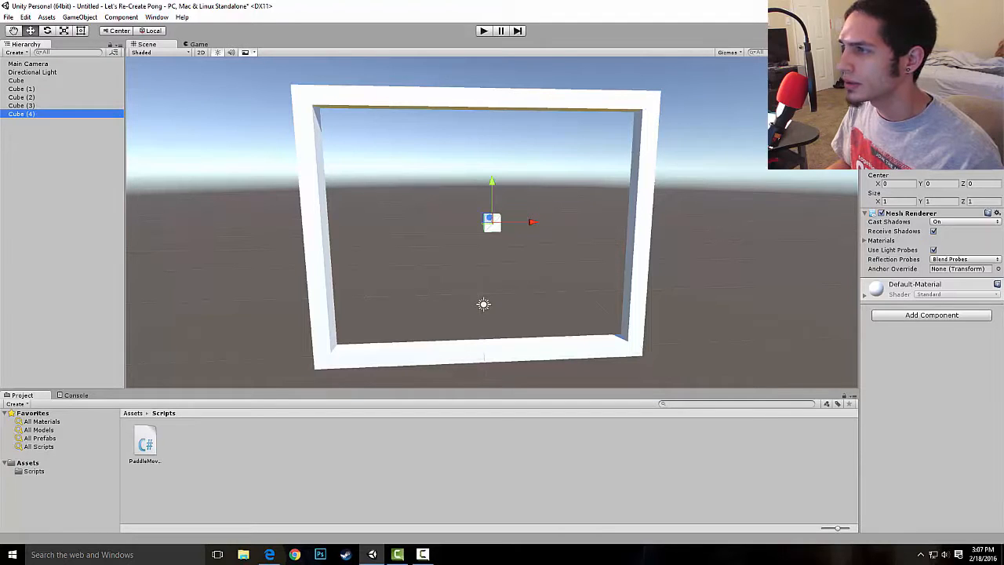
drag(492, 188, 483, 245)
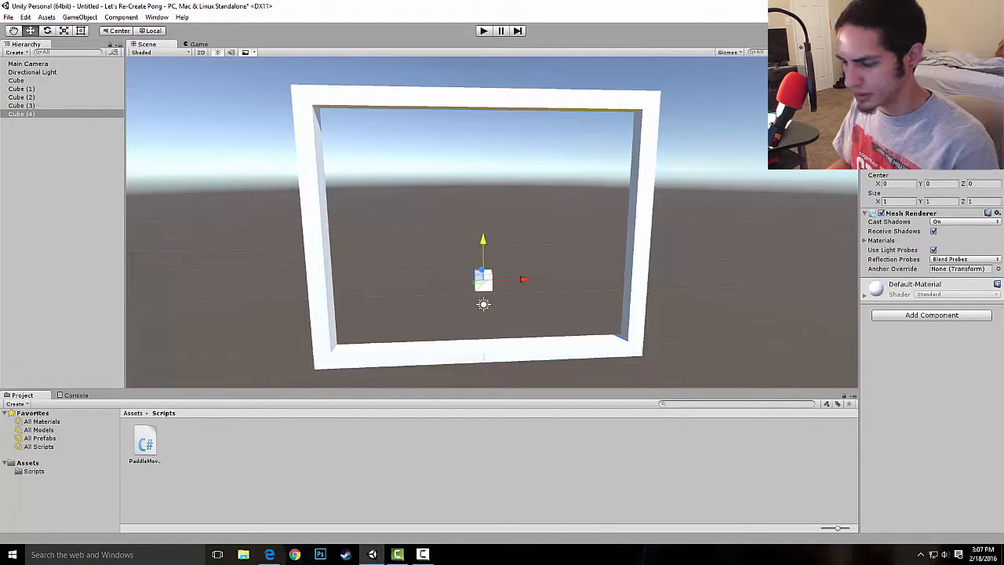
text(5)
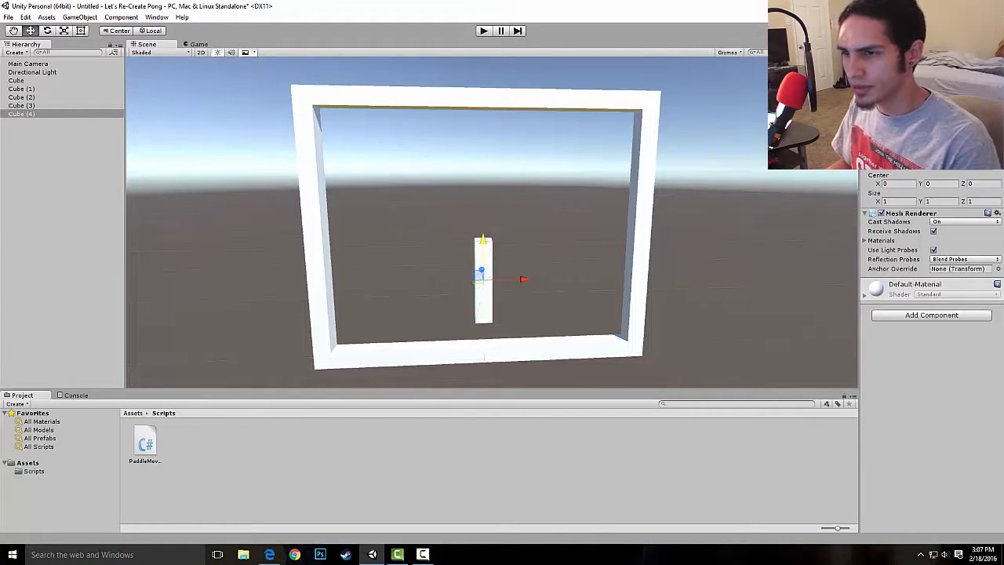
drag(523, 280, 387, 273)
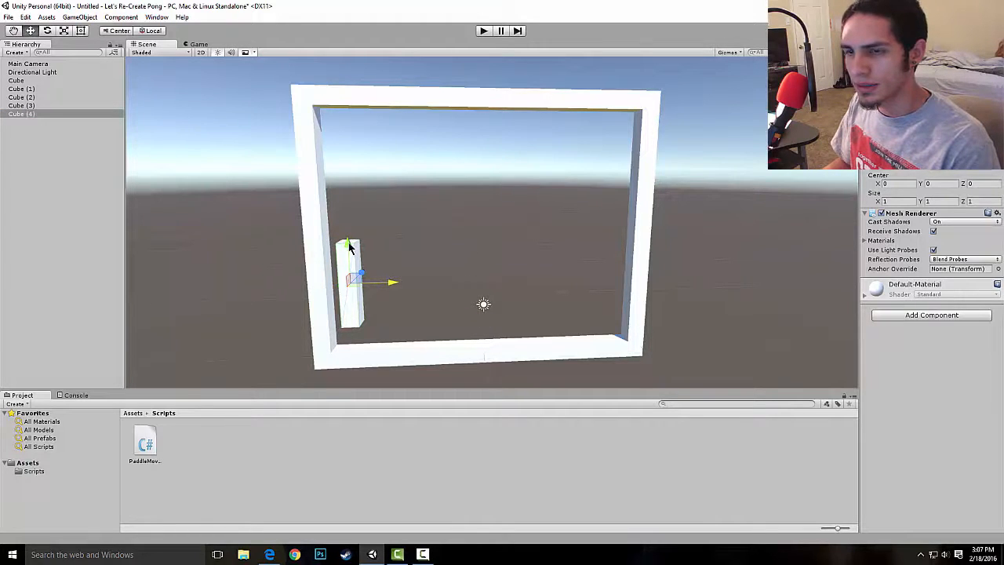
drag(349, 246, 349, 191)
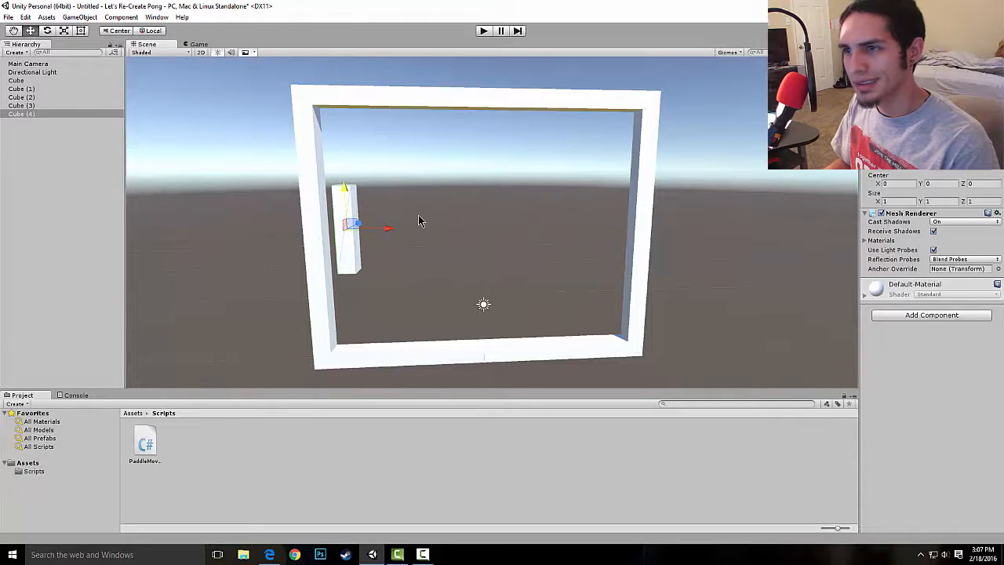
click(546, 103)
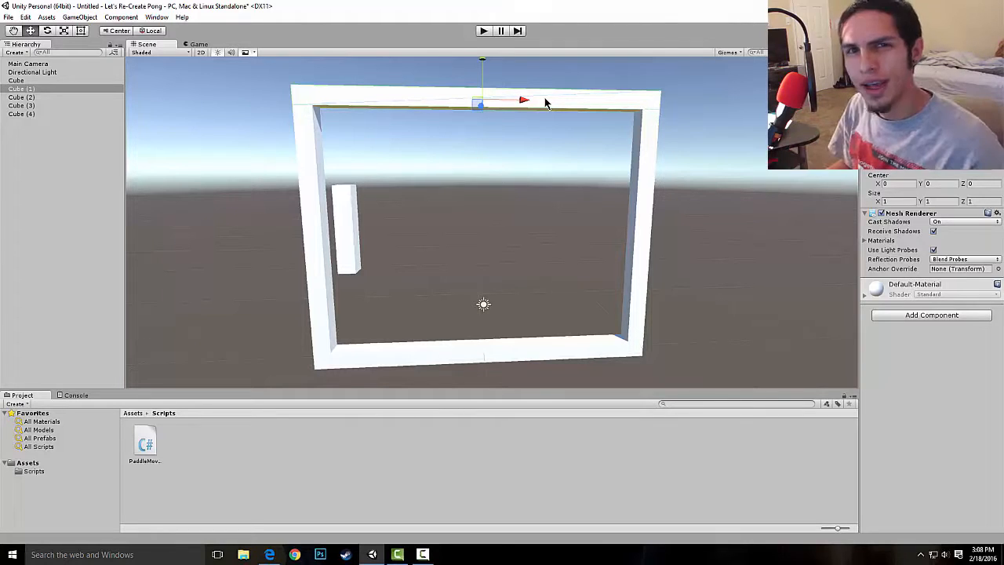
click(654, 113)
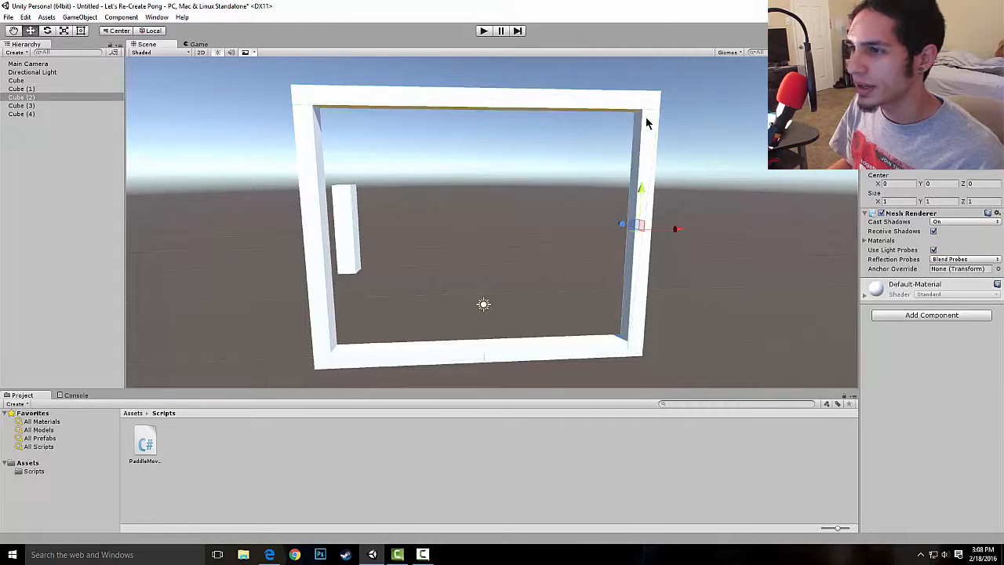
click(644, 104)
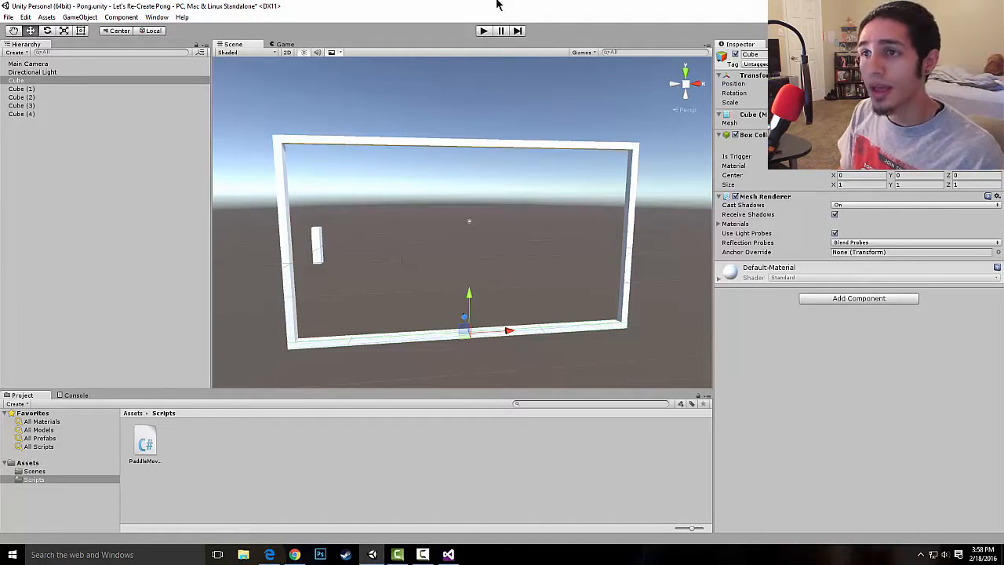
Step: Run the game, test moving the paddle up and down inside the frame, and stop the game
click(483, 30)
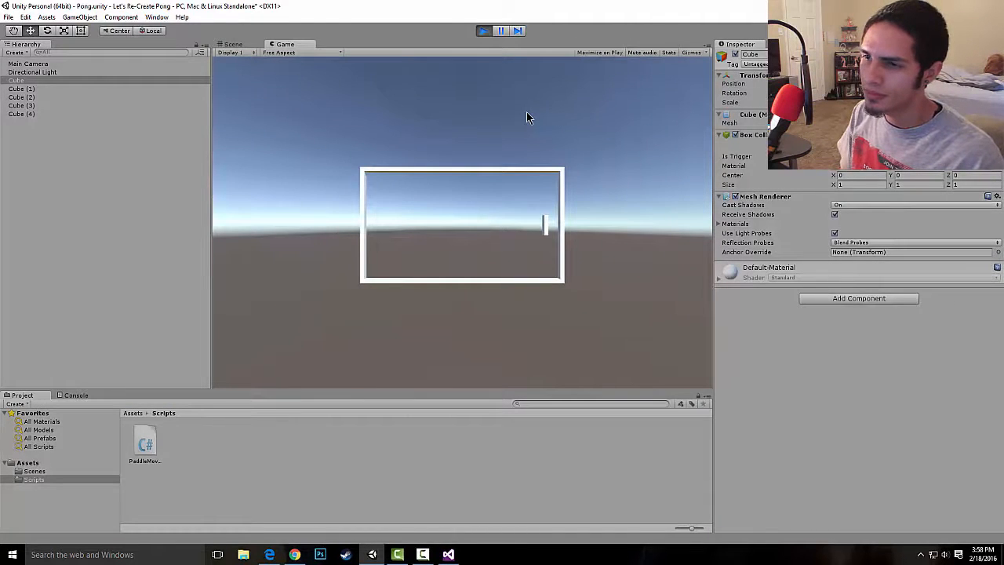
key(Up)
key(Down)
key(Down)
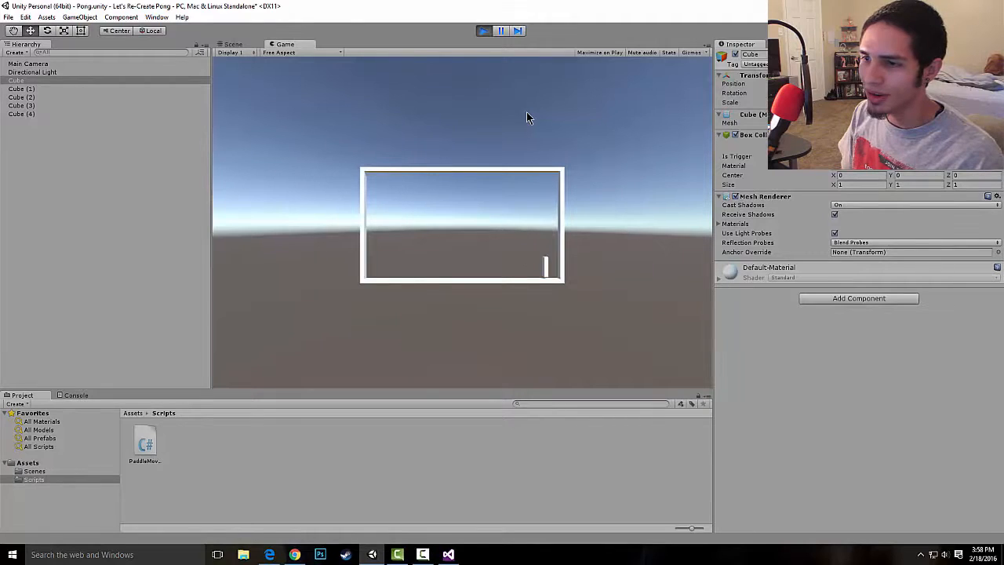
key(Up)
key(Up)
key(Down)
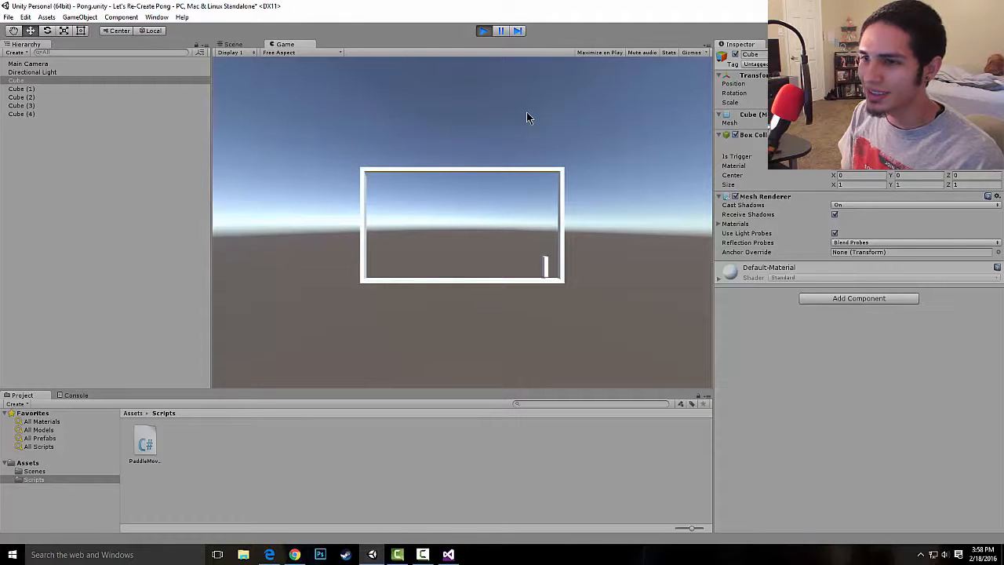
key(Up)
key(Down)
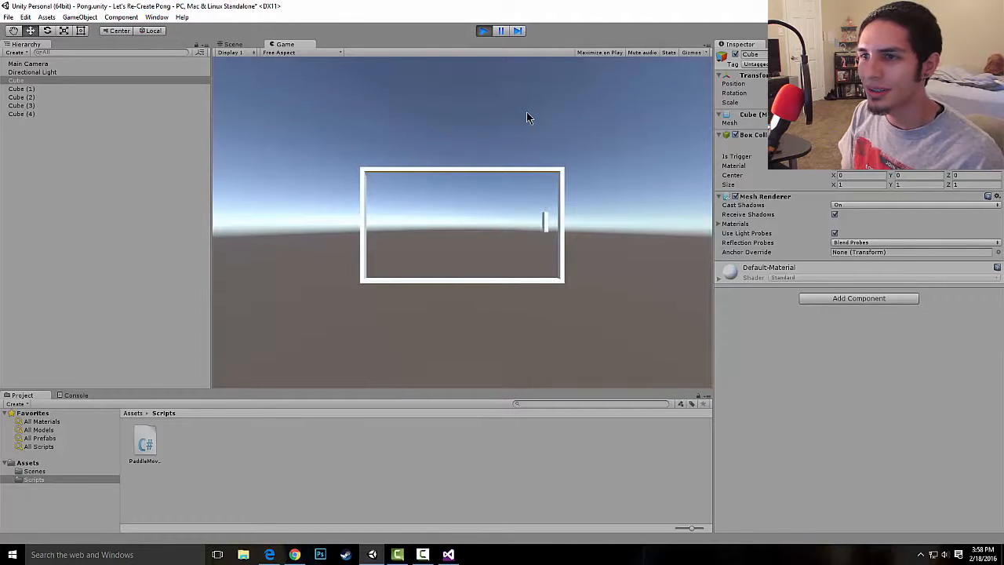
key(Up)
key(Down)
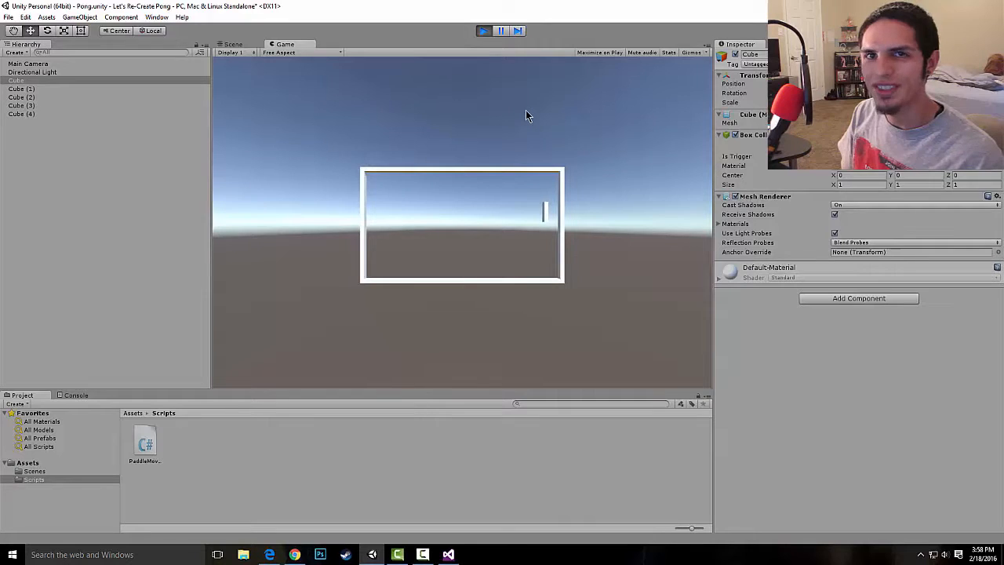
click(482, 31)
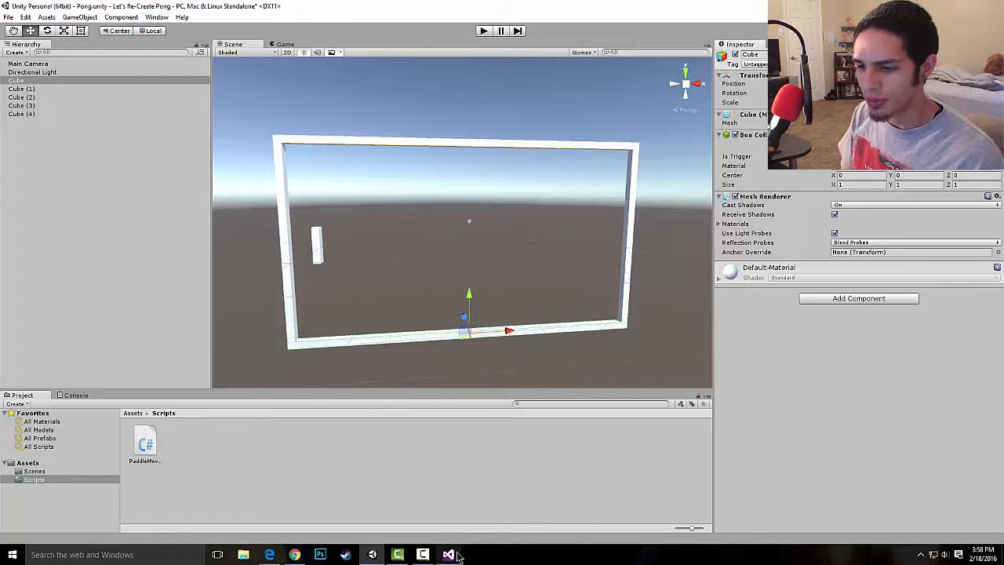
Step: Run the game again to test the paddle's vertical travel along the left wall, and stop it
mouse_move(445, 557)
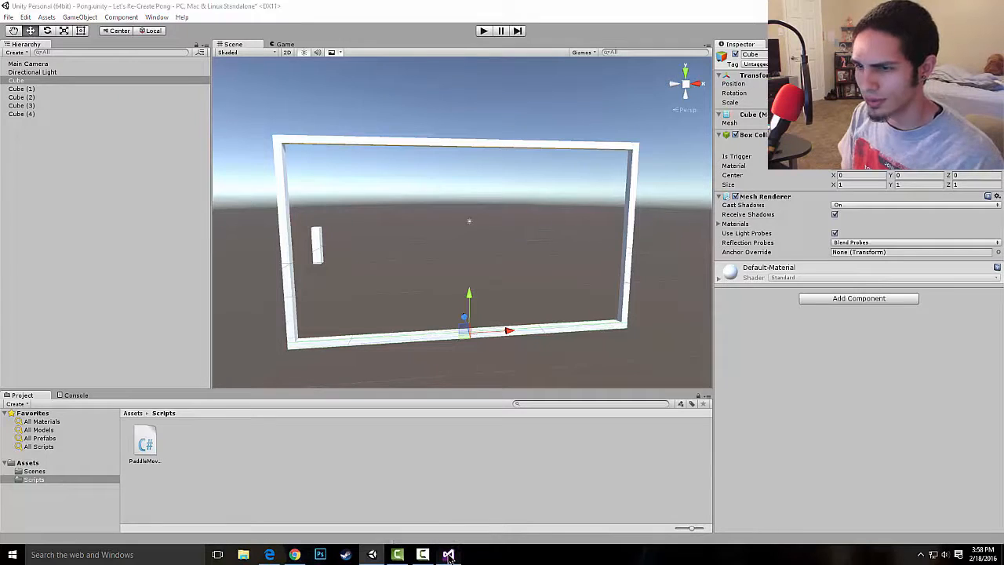
click(483, 31)
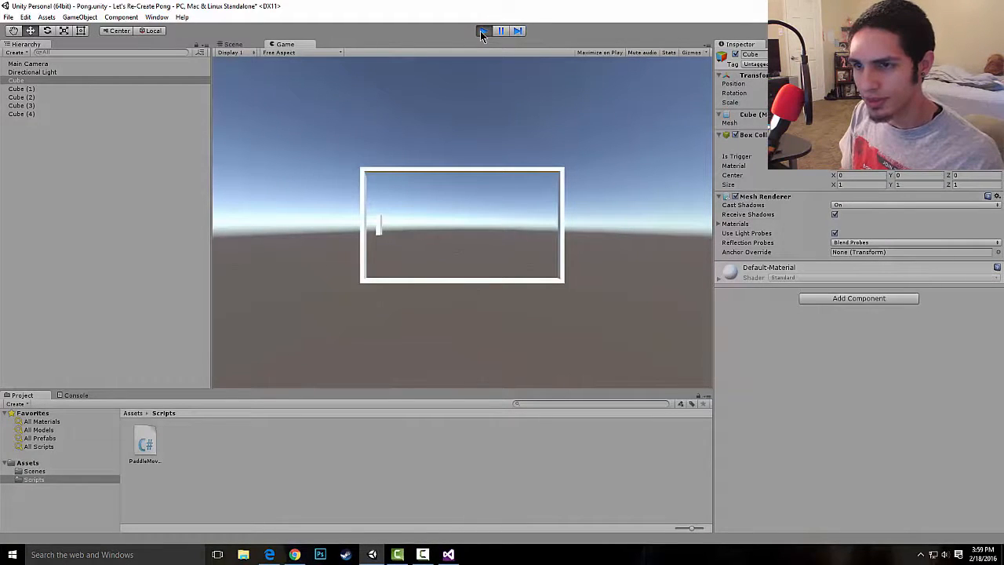
key(Down)
key(Up)
key(Down)
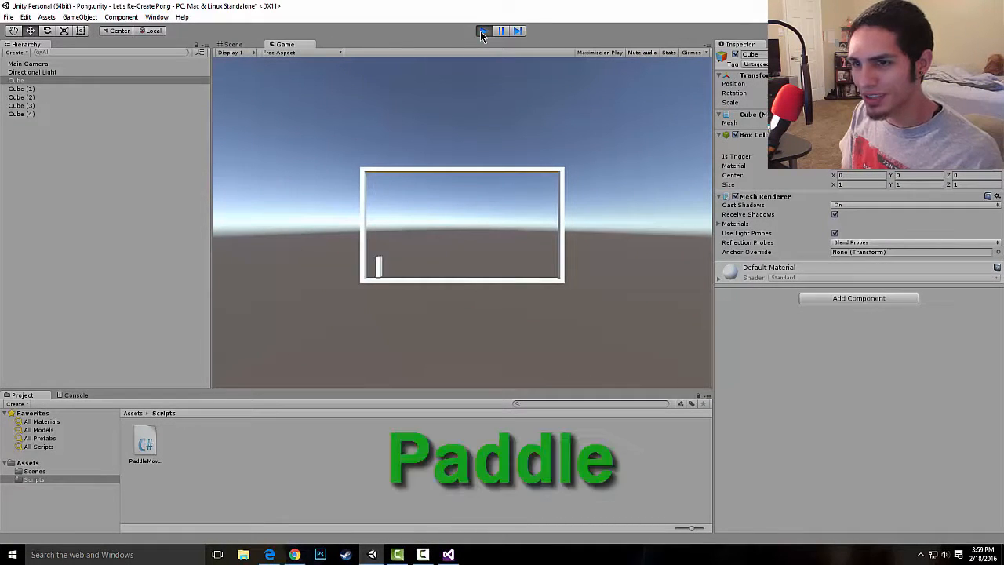
key(Up)
key(Down)
key(Up)
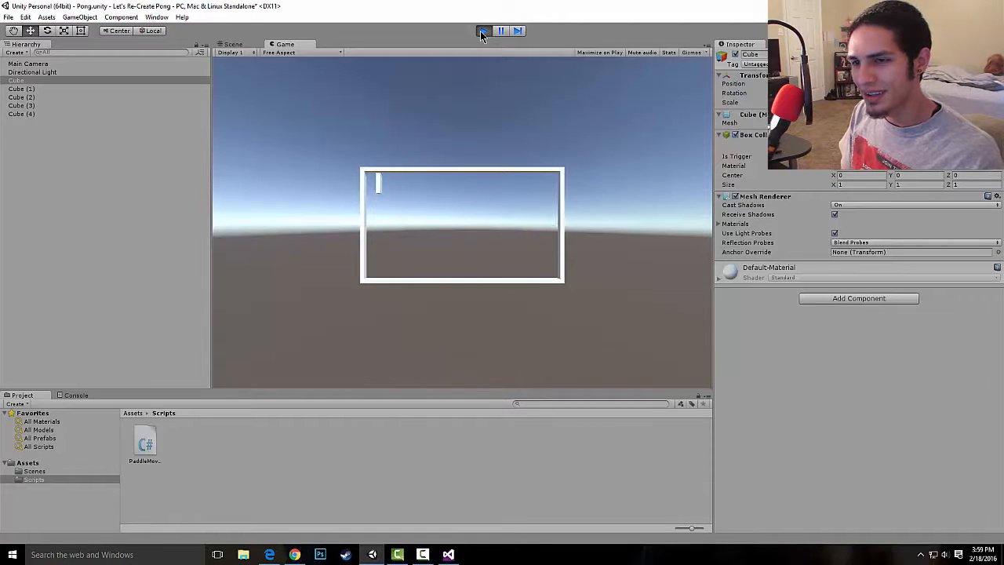
key(Down)
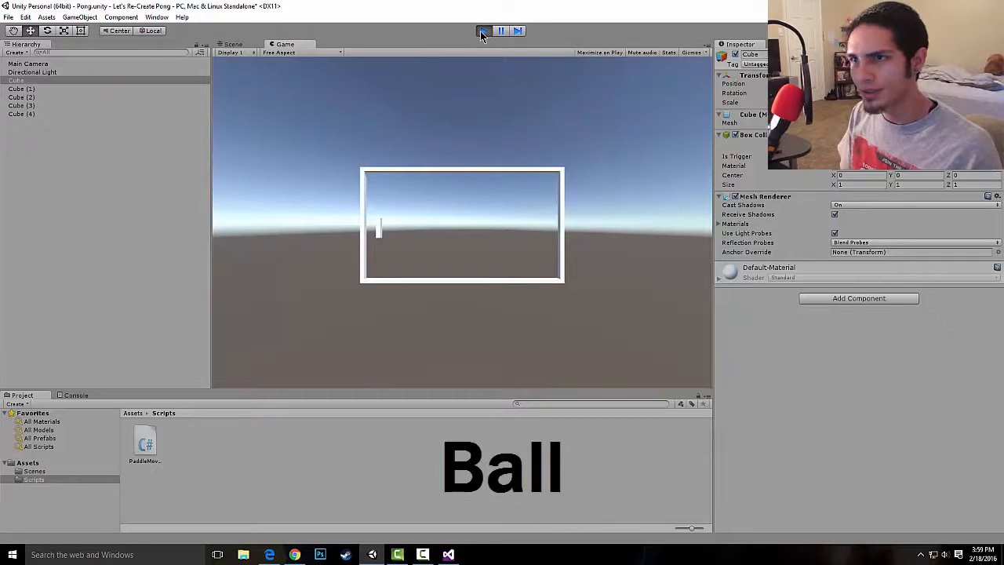
click(482, 32)
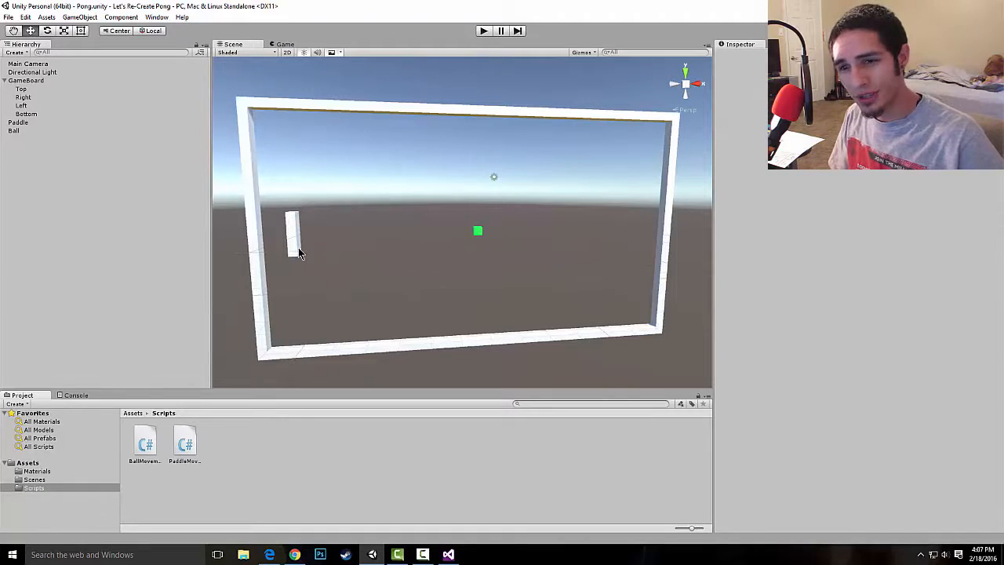
Step: Inspect the ball and the BallMovement script, and briefly run the game to check the board in the camera view
click(476, 233)
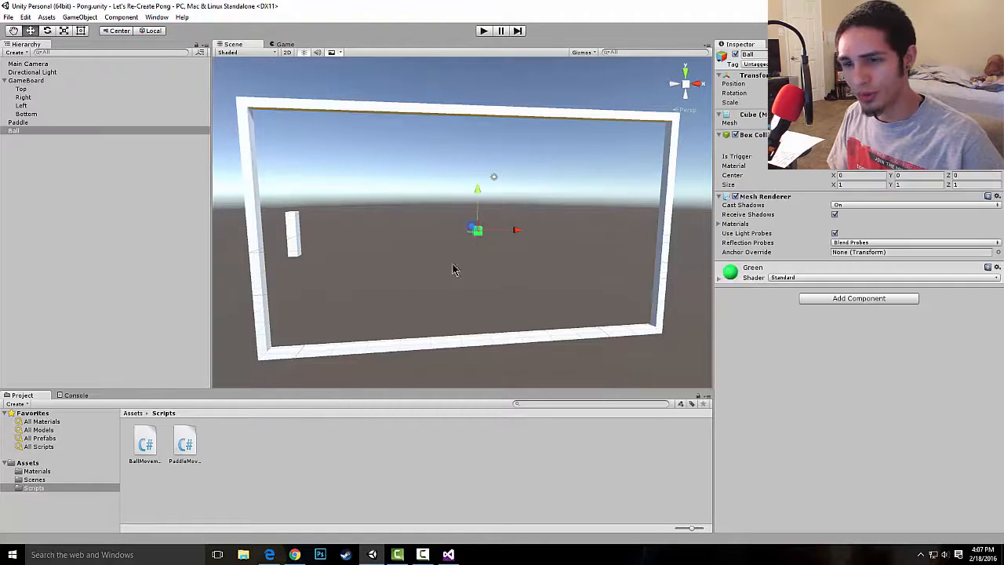
click(146, 443)
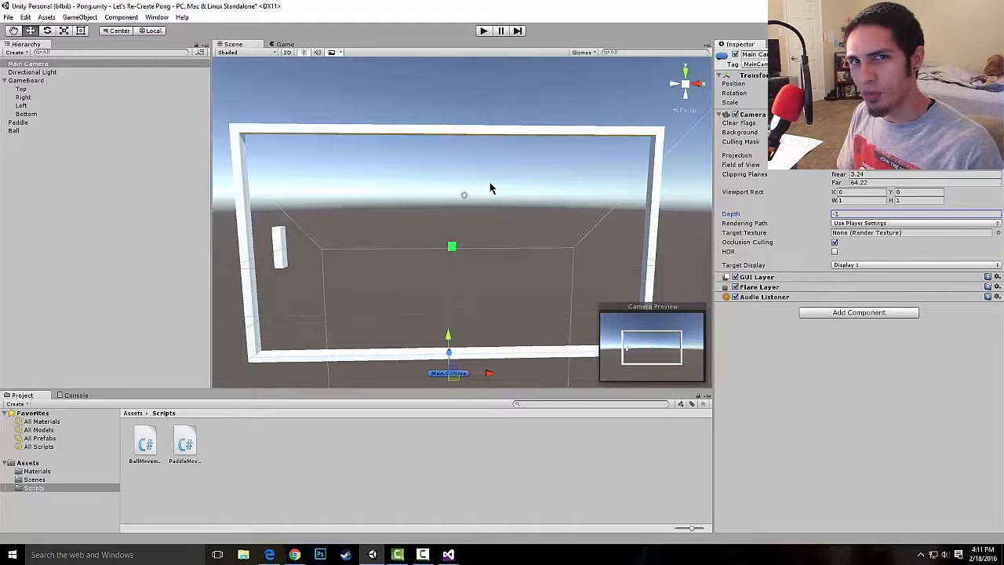
click(485, 35)
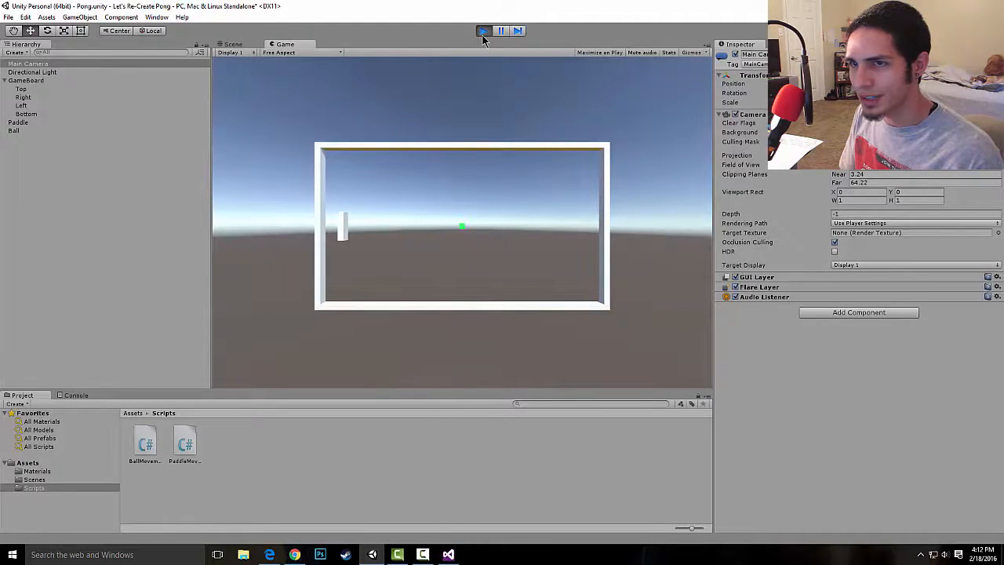
click(484, 32)
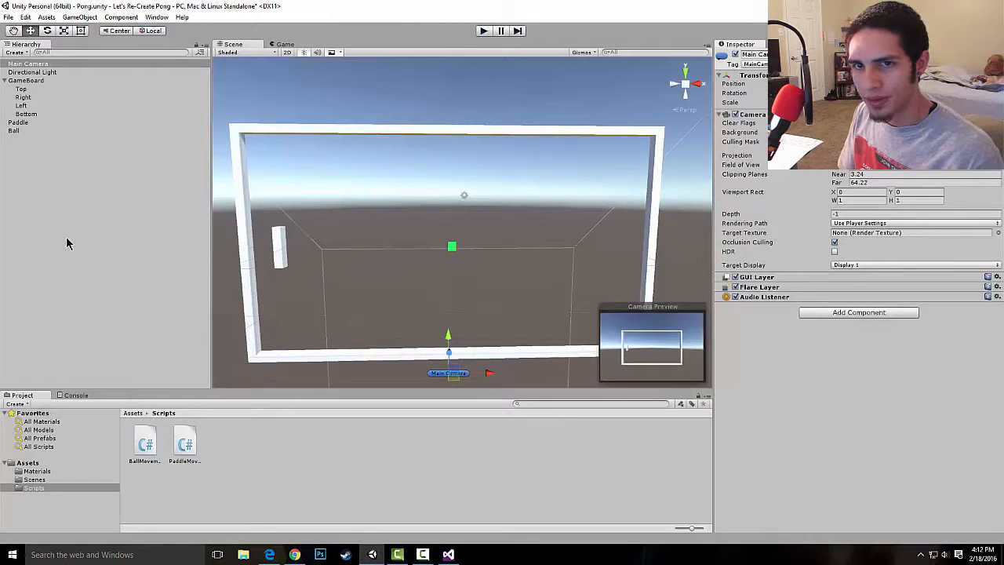
Step: Attach the BallMovement script to the Ball object as a component
click(14, 130)
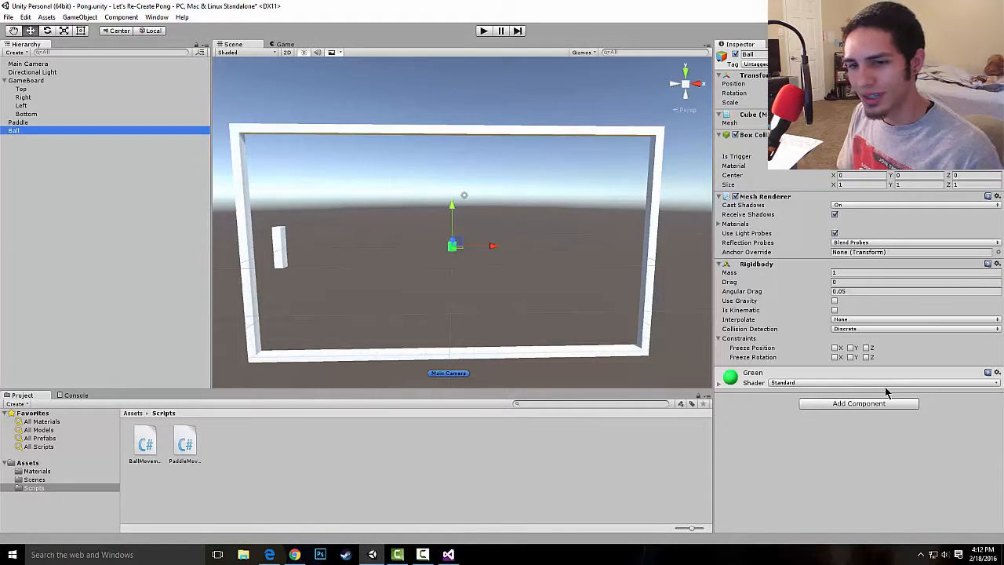
click(147, 447)
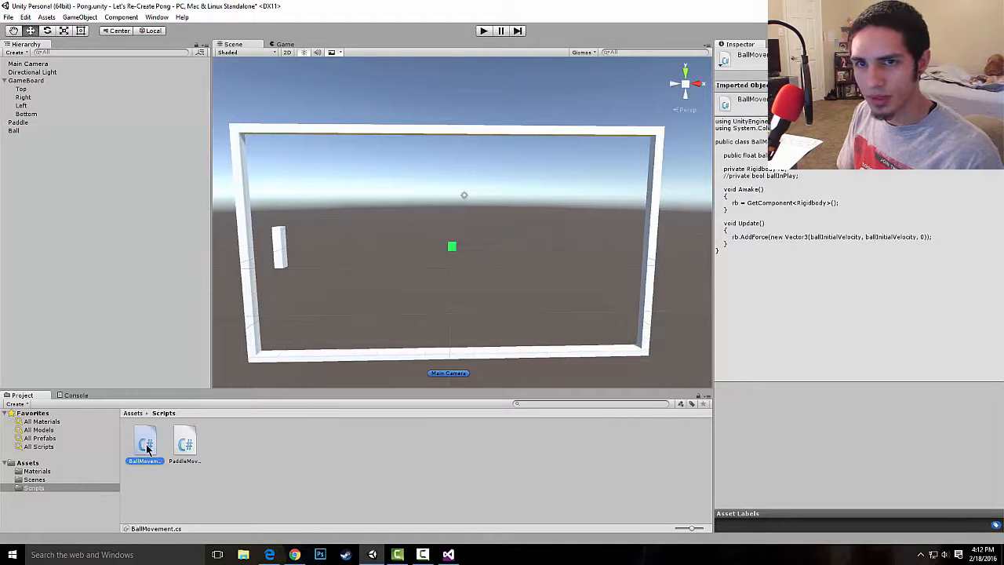
click(74, 131)
drag(147, 445, 818, 440)
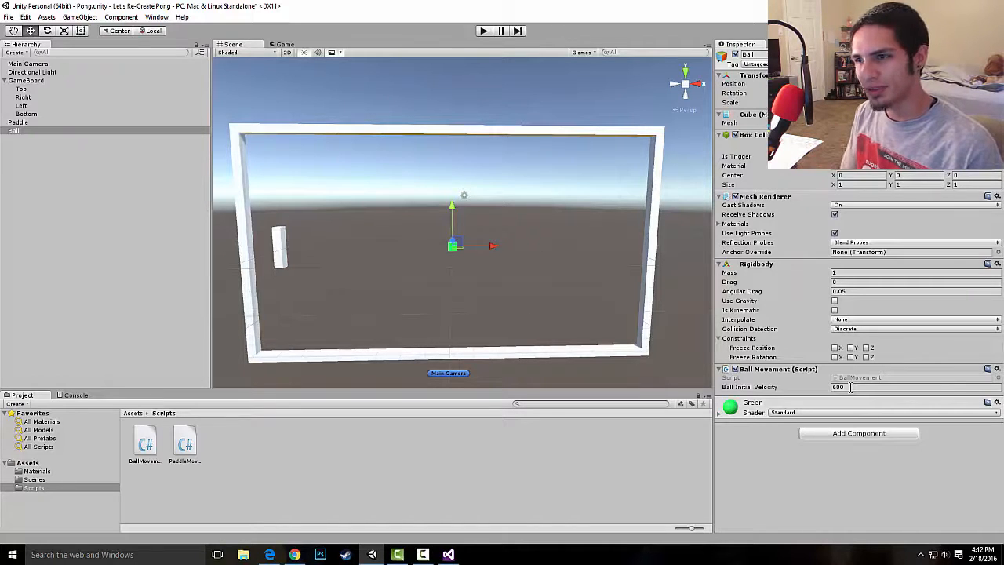
Step: Run the game to test how the scripted ball moves inside the frame, and stop it
click(484, 31)
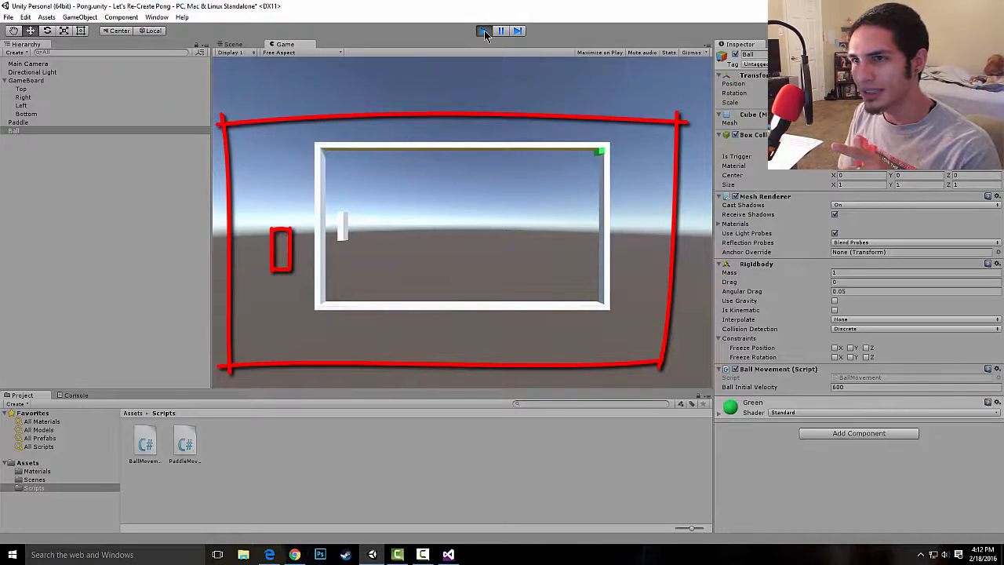
click(484, 31)
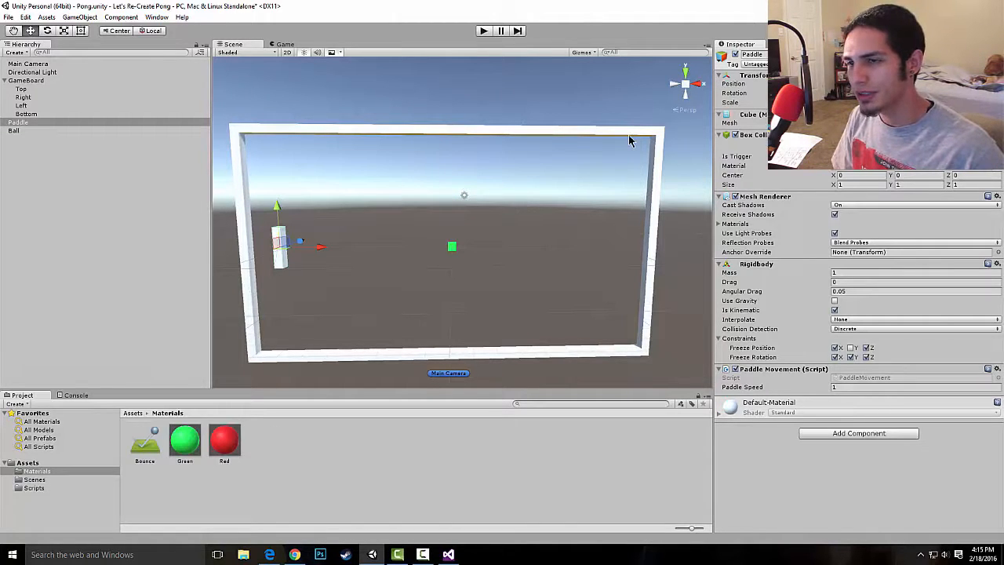
Step: Inspect the Bounce physic material and run the game briefly to test the ball's bouncing
click(146, 446)
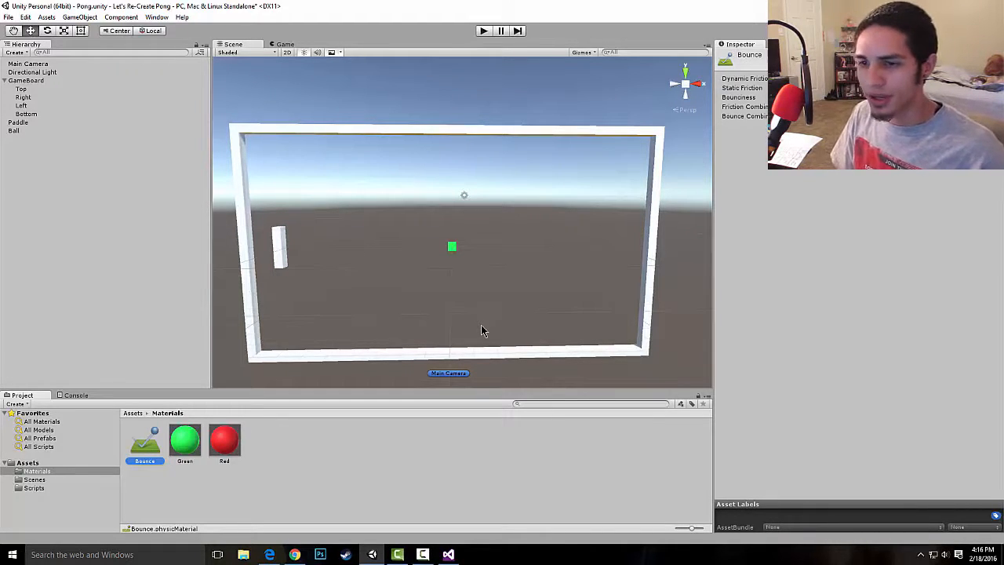
click(418, 446)
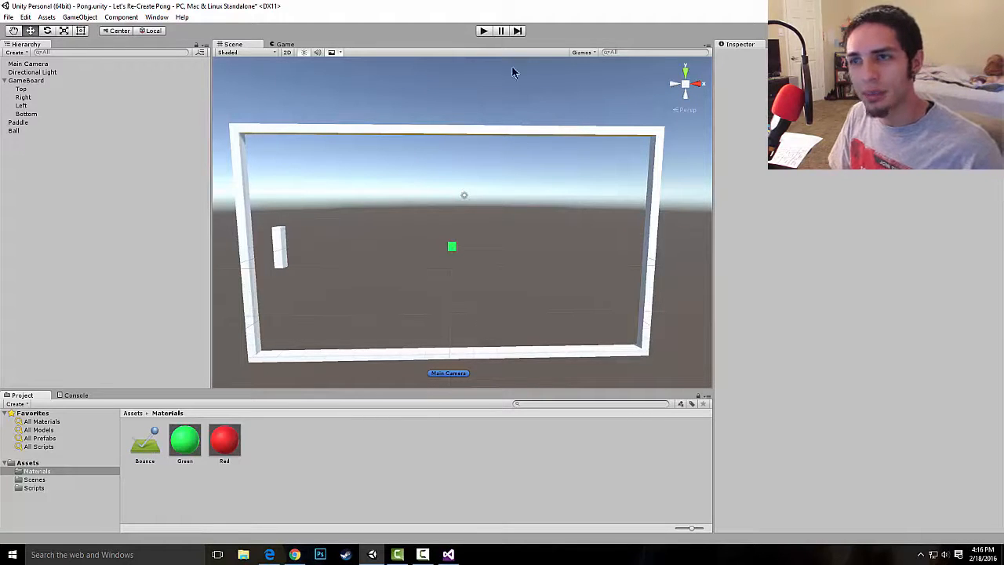
click(484, 32)
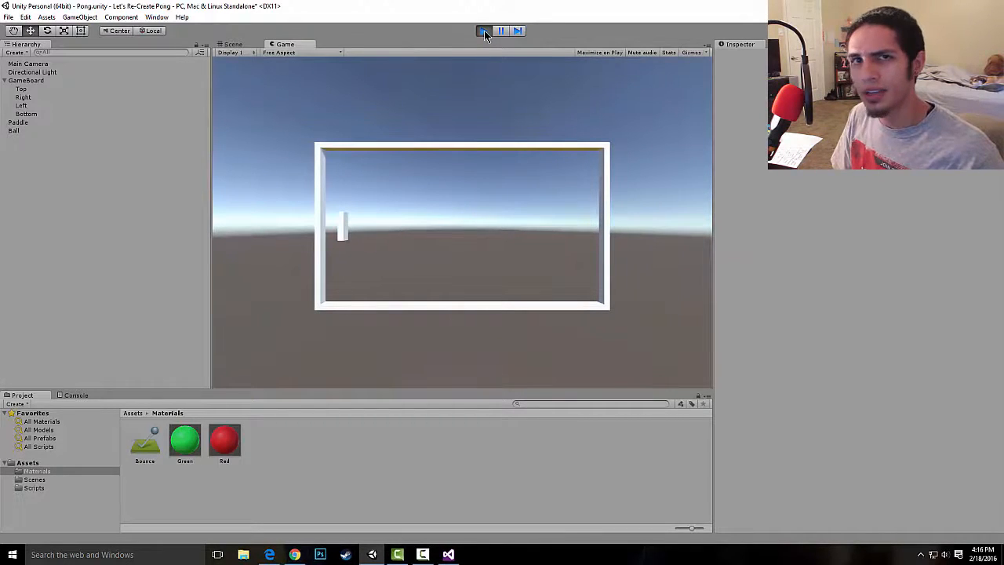
click(484, 32)
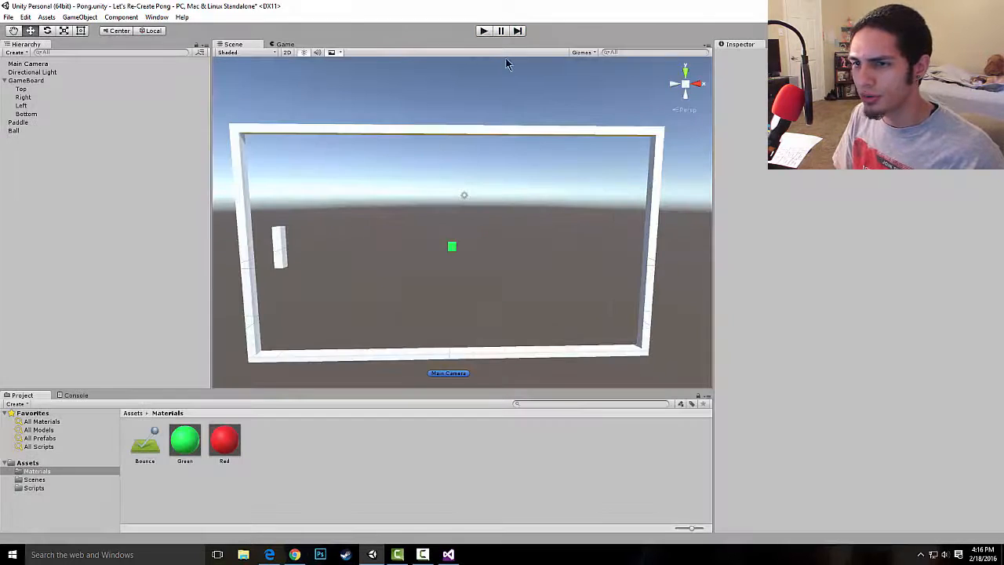
Step: Set the Ball Initial Velocity of the ball's BallMovement script to 60
click(451, 247)
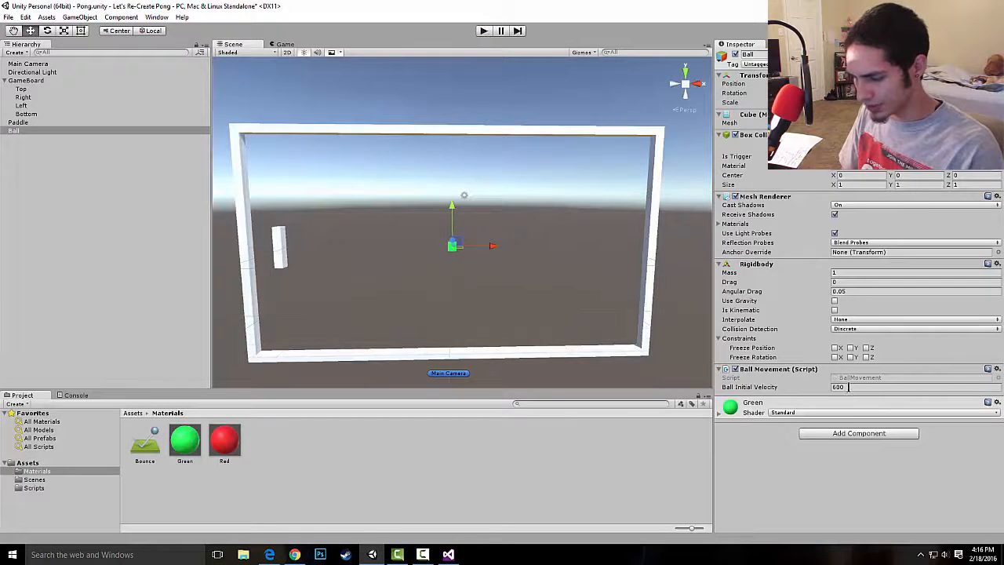
click(849, 388)
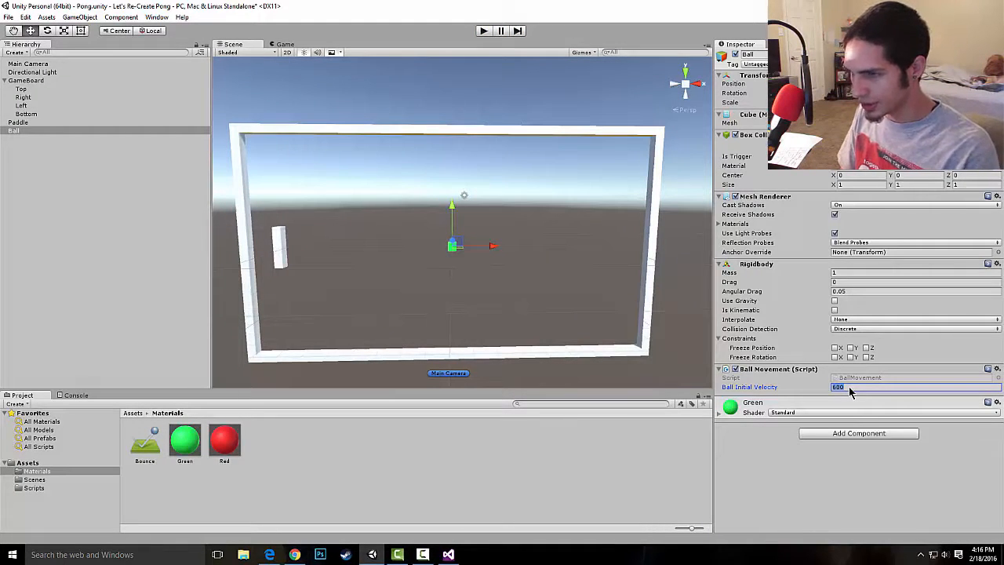
text(60)
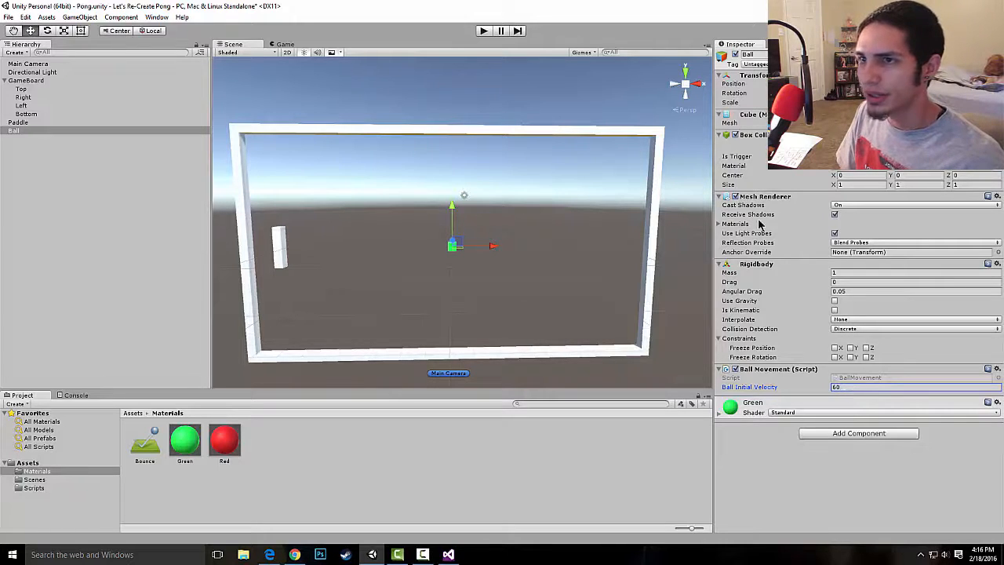
Step: Run the game three times to test the ball's speed and bouncing at the reduced velocity
click(483, 31)
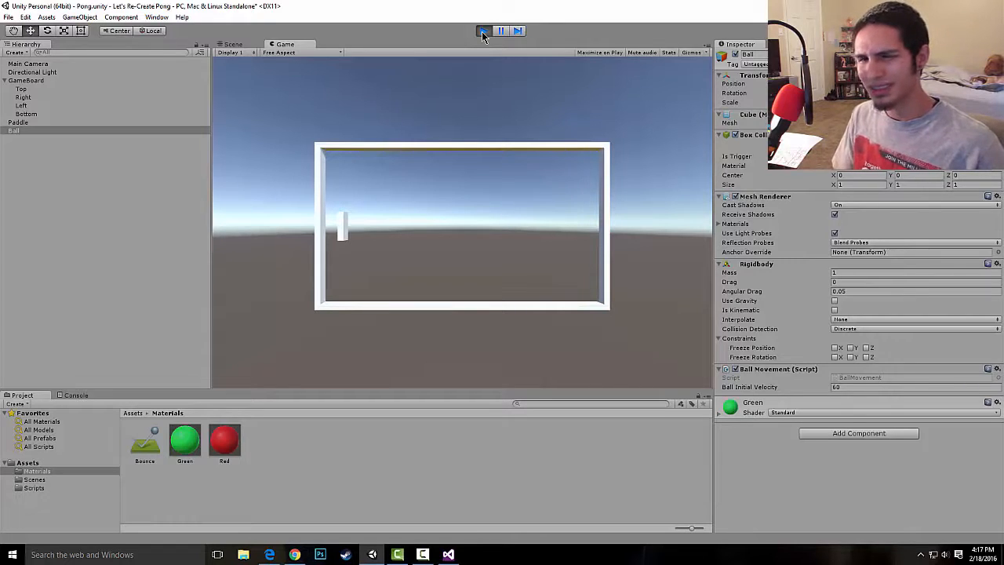
click(483, 31)
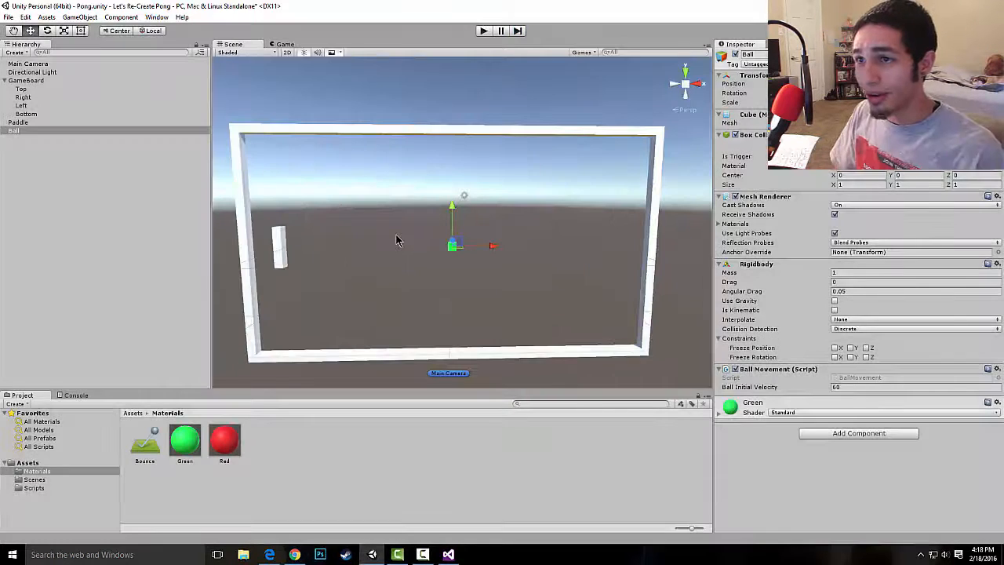
click(484, 31)
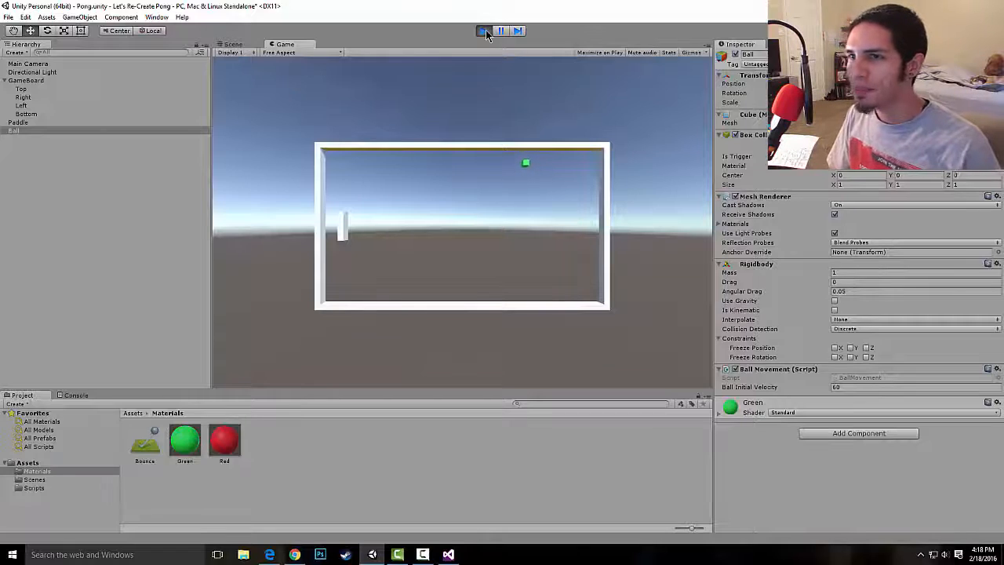
click(486, 30)
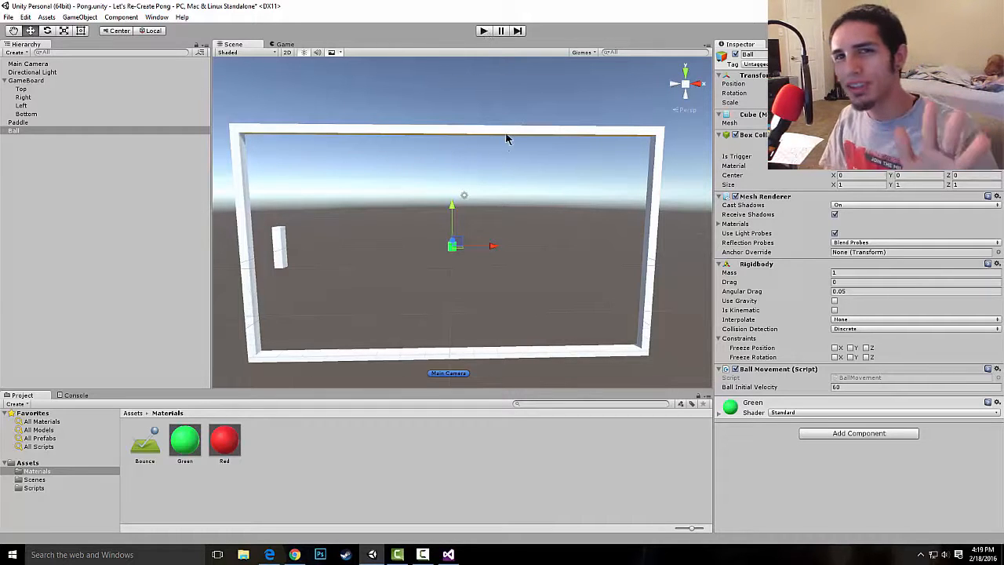
click(484, 31)
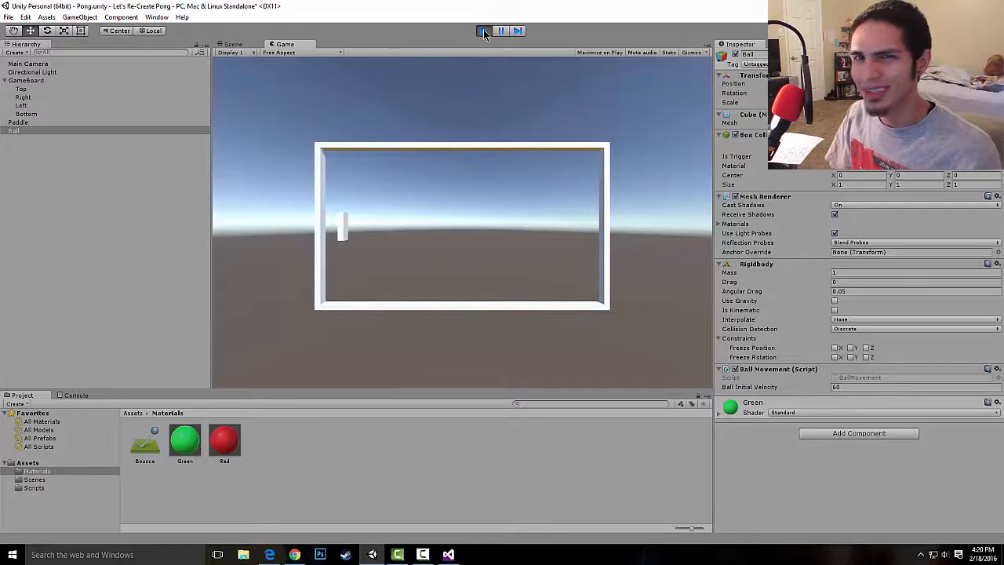
click(484, 32)
Step: Set the Ball Initial Velocity to 20 and run the game to test the ball's movement
click(869, 388)
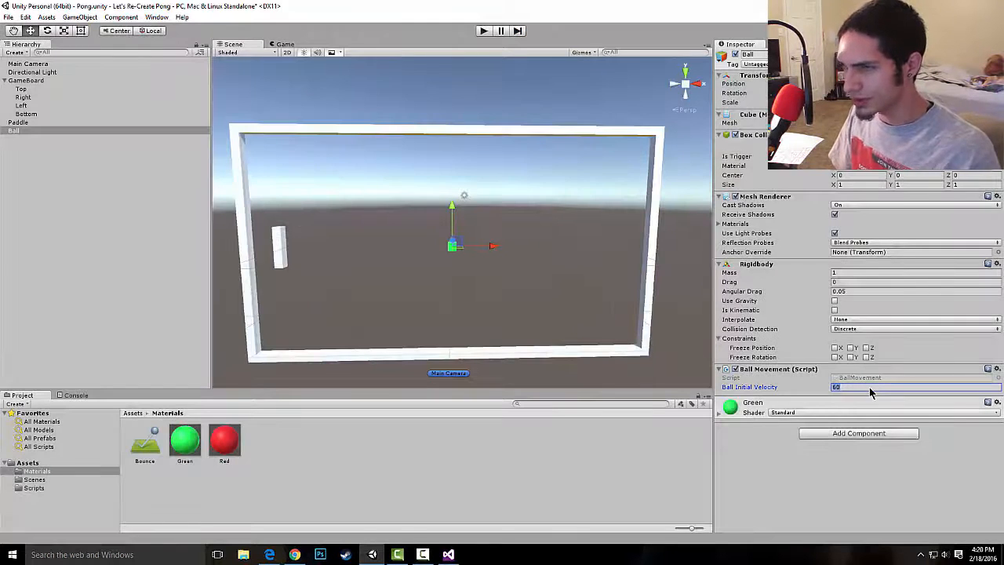
text(20)
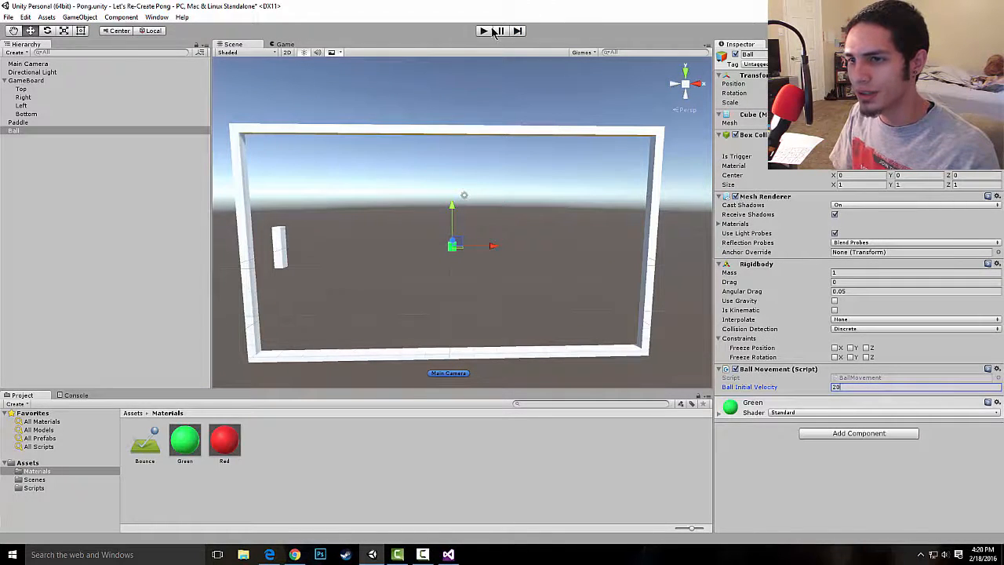
click(484, 32)
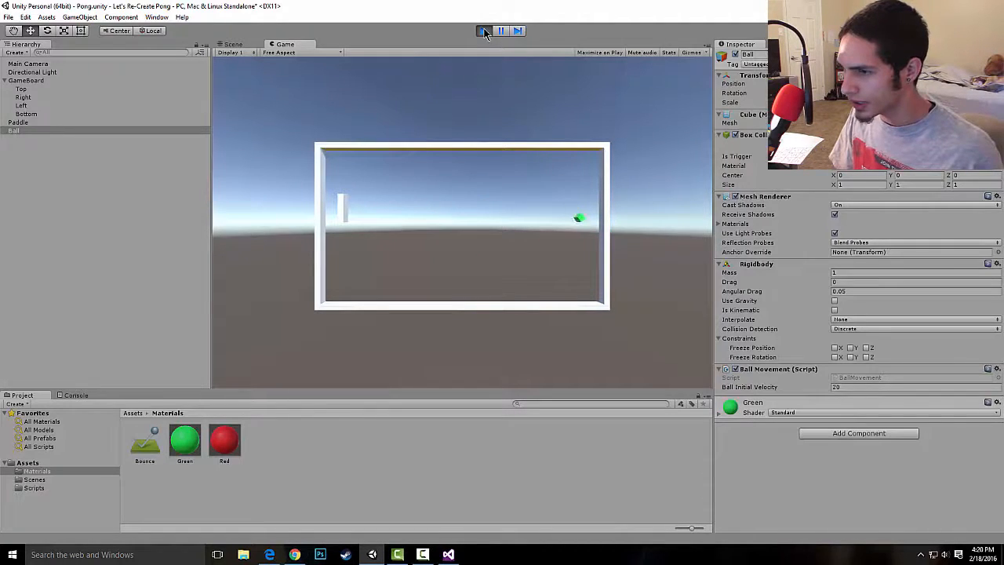
click(484, 31)
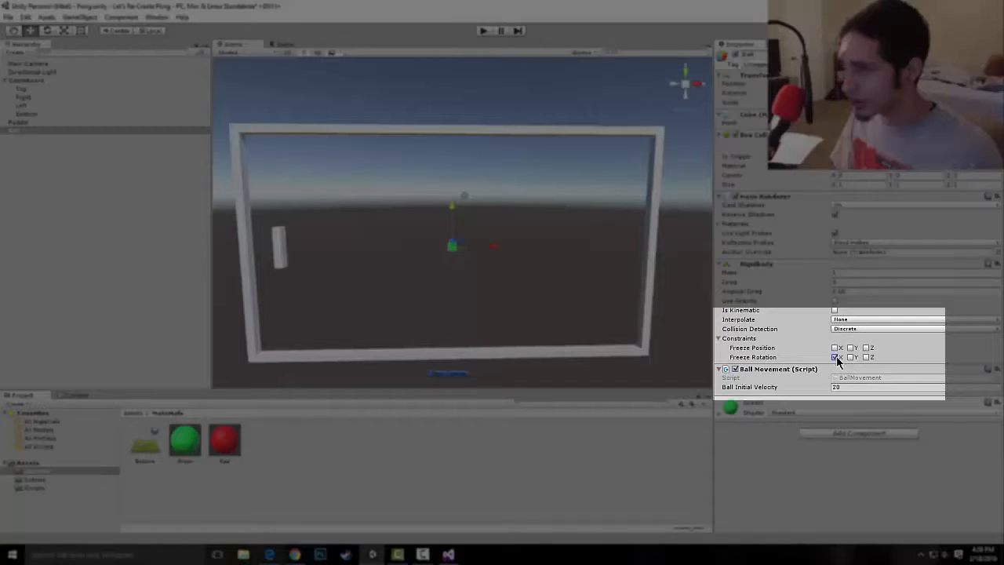
Step: Freeze the ball's Rigidbody rotation on the X, Y and Z axes
click(850, 357)
click(867, 357)
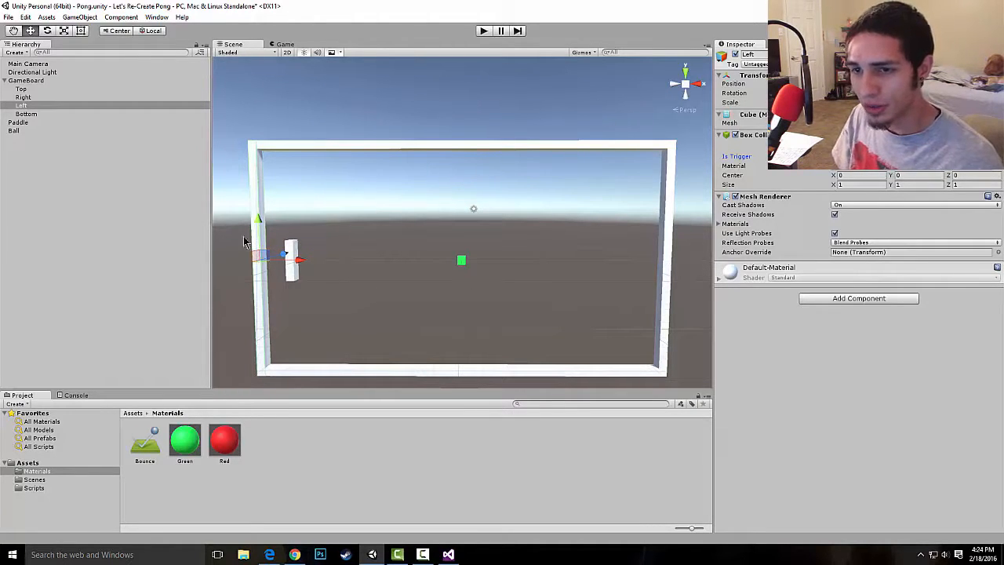
Step: Undo the last change and enable Is Trigger on the Left wall's box collider
key(ctrl+z)
click(266, 291)
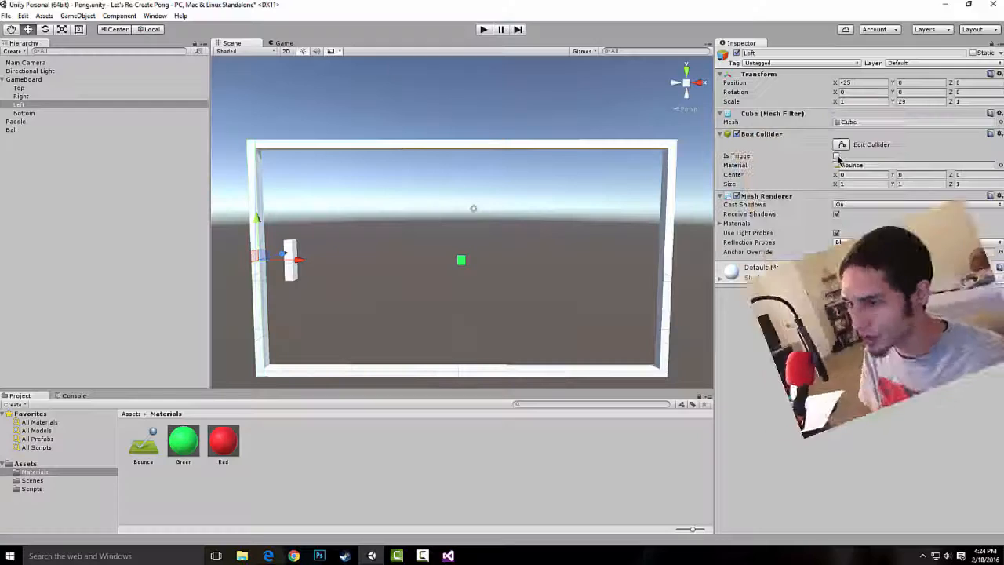
click(836, 157)
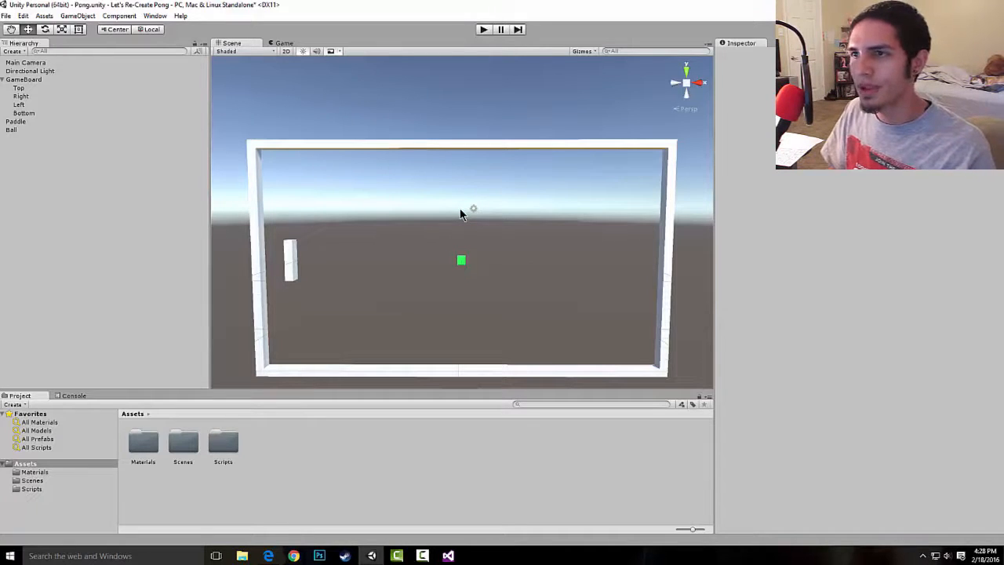
Step: Run the game twice, moving the paddle up, to test the ball against the Left wall's trigger
click(483, 30)
key(Up)
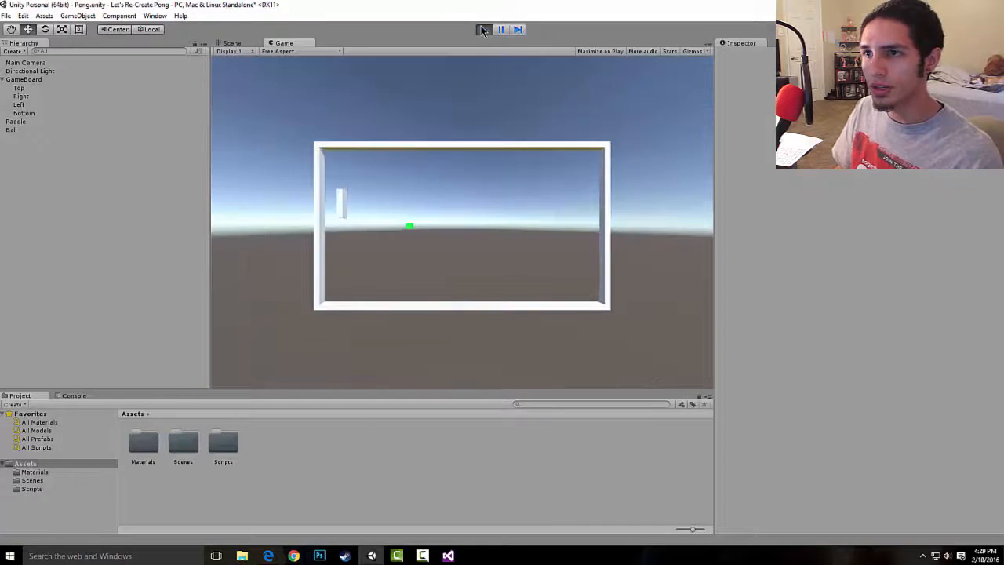
click(483, 30)
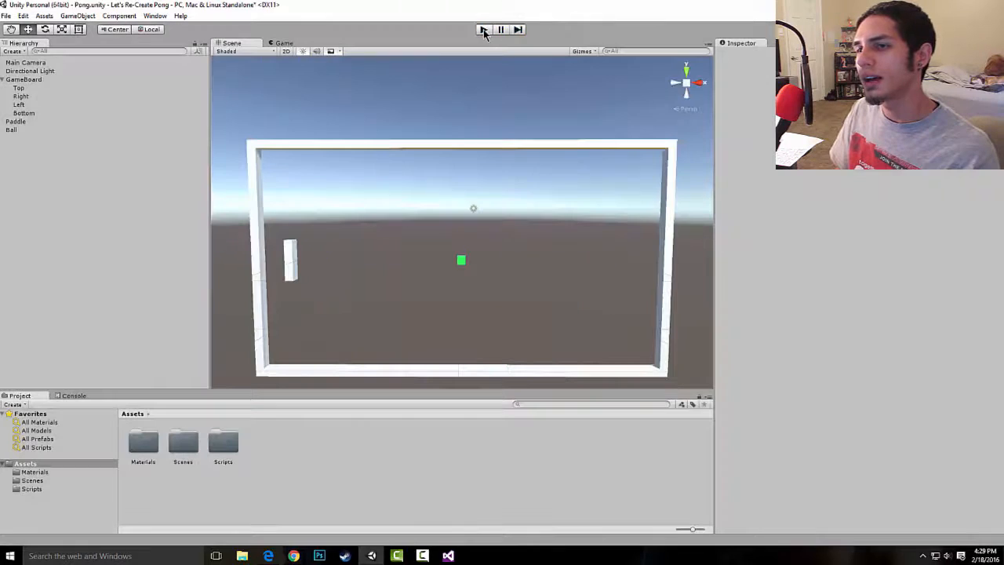
click(483, 30)
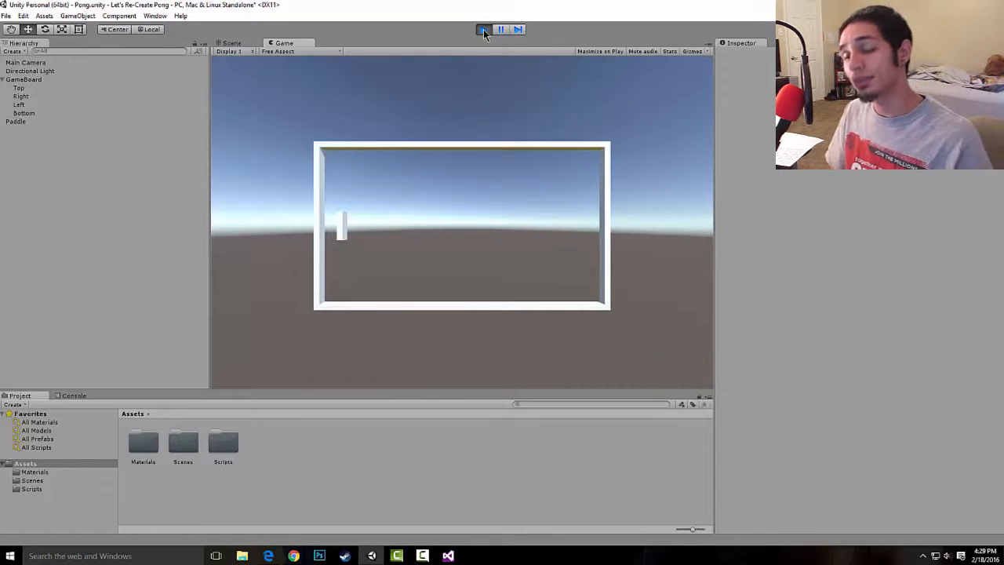
click(483, 29)
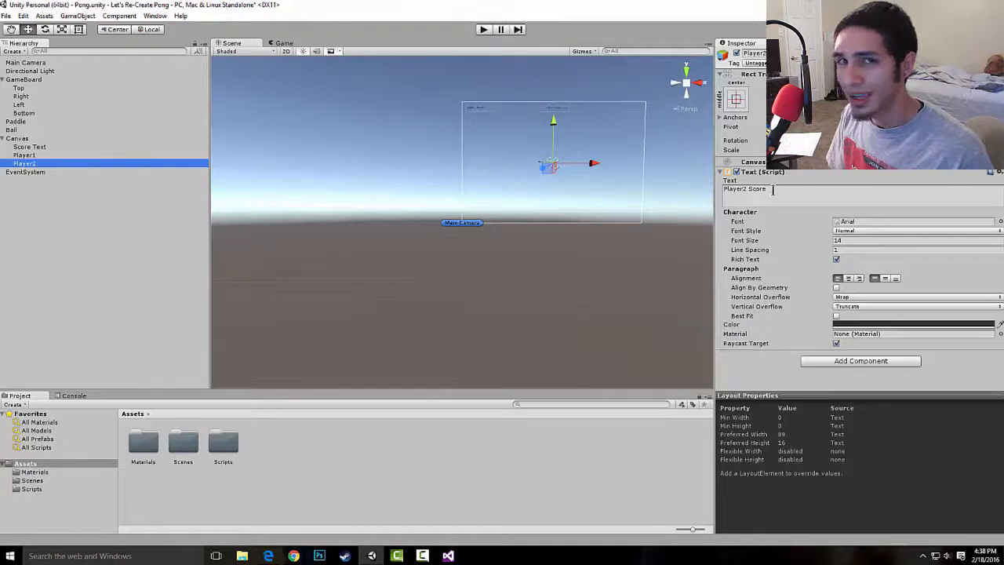
Step: Anchor the Player2 score text to the canvas's top right corner, setting its pivot and position as well
click(735, 98)
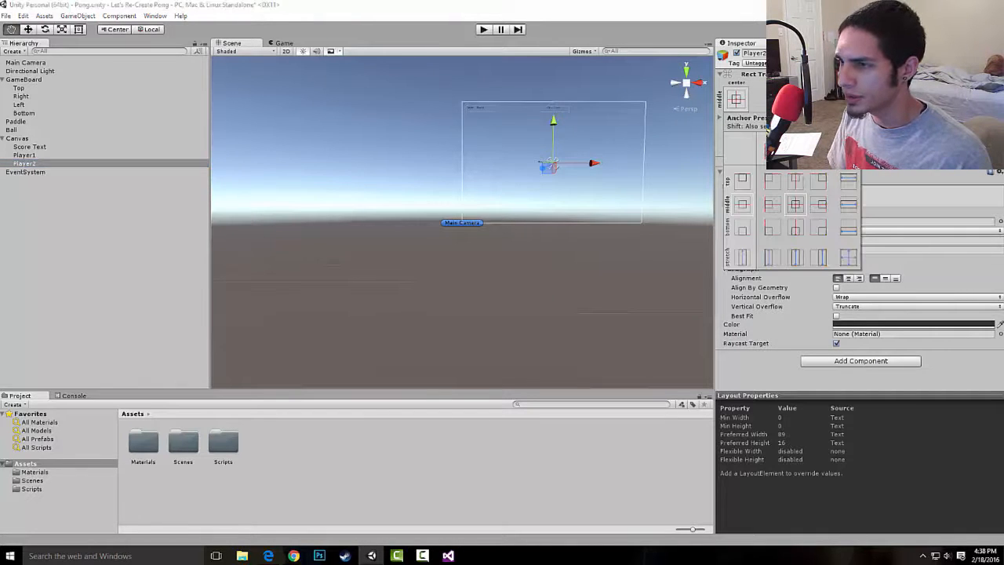
alt+shift+click(820, 180)
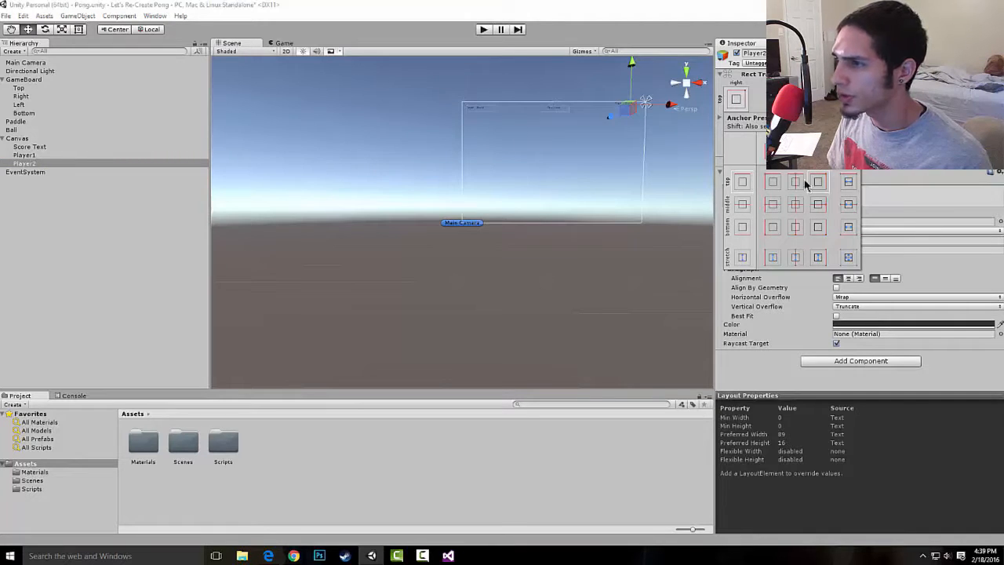
click(642, 182)
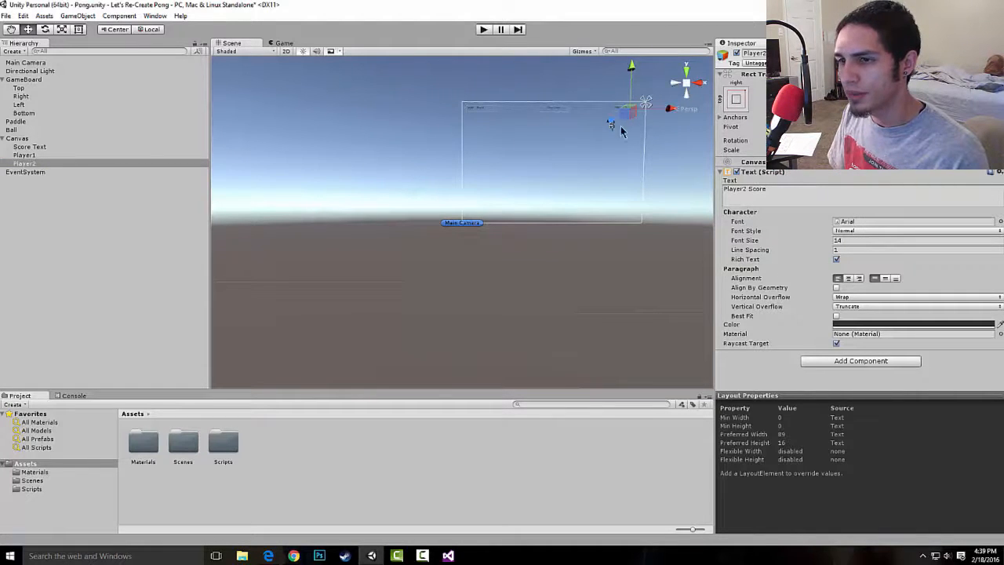
Step: Check the Player2 text's placement on the canvas and run the game to view the score layout
key(f)
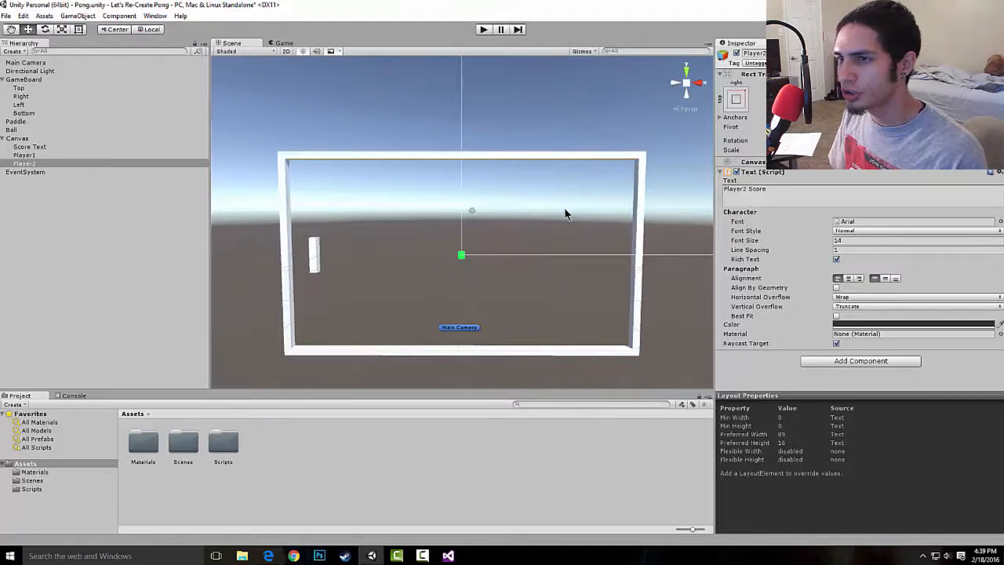
key(f)
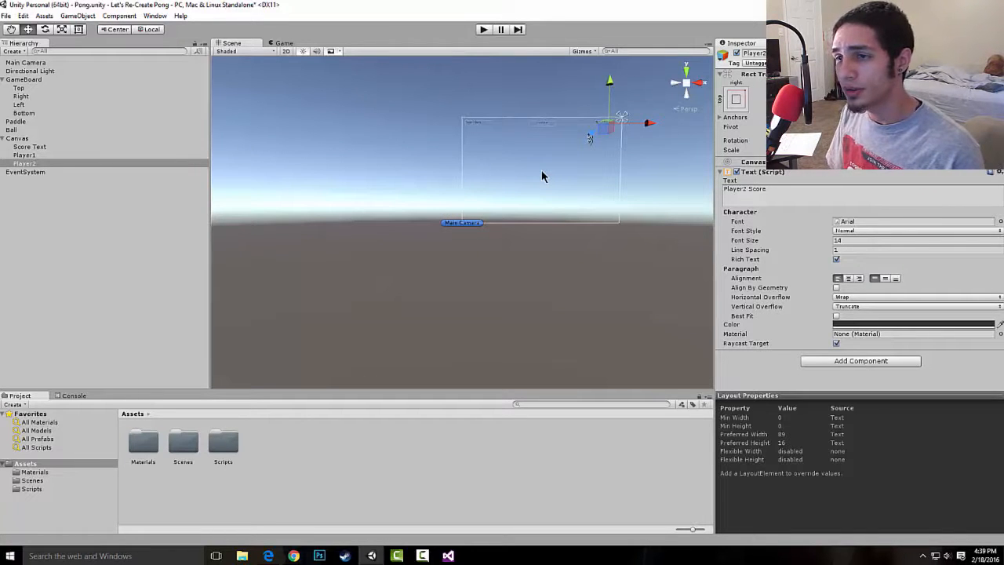
click(483, 29)
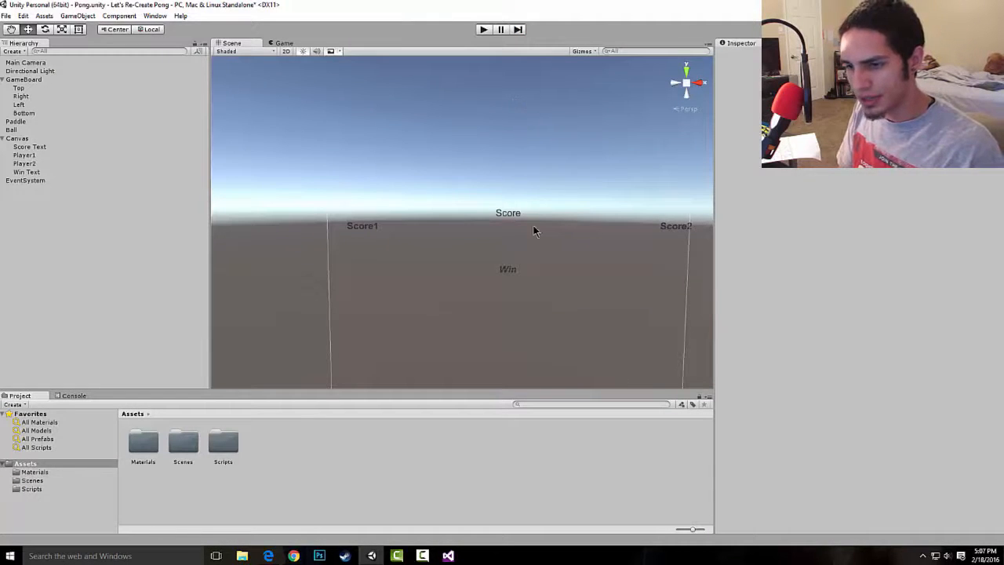
Step: Run the game repeatedly to test the score counters and the ball with the paddle in different positions
mouse_move(447, 555)
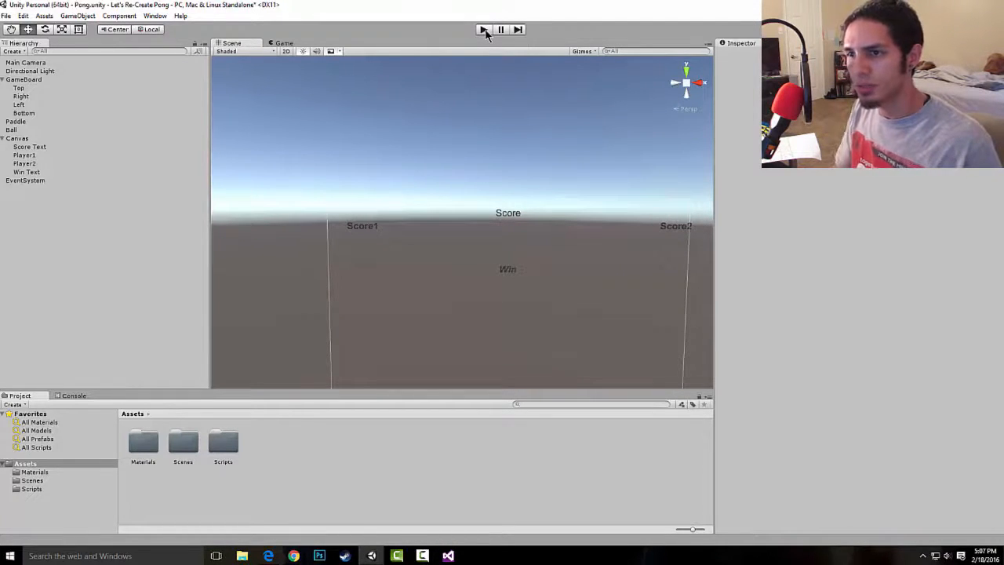
click(484, 30)
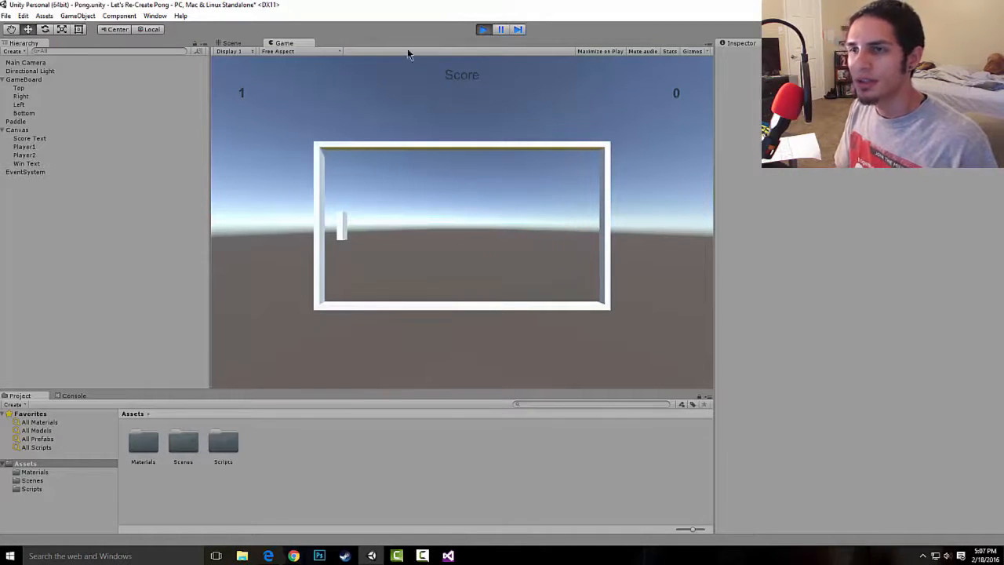
click(487, 31)
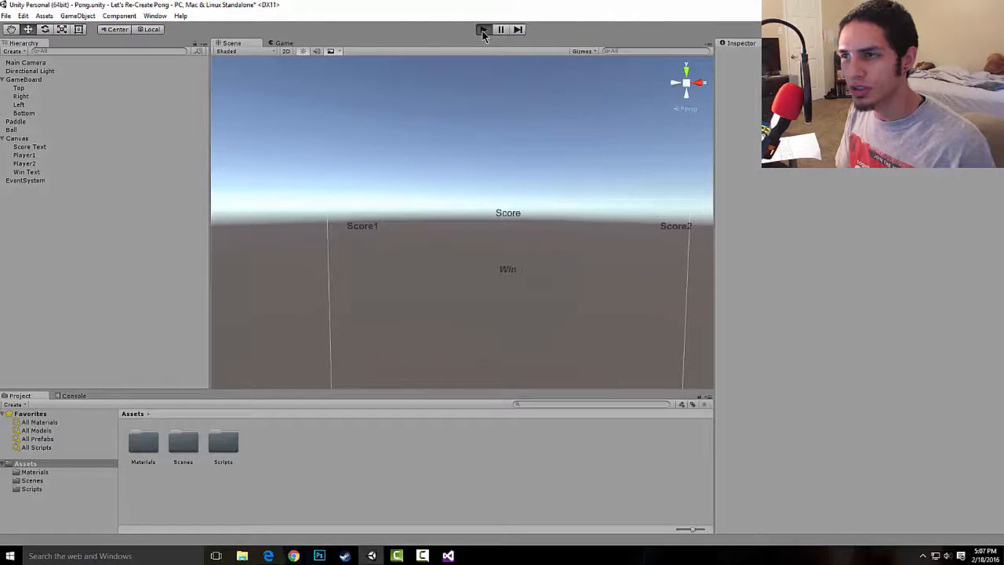
click(484, 30)
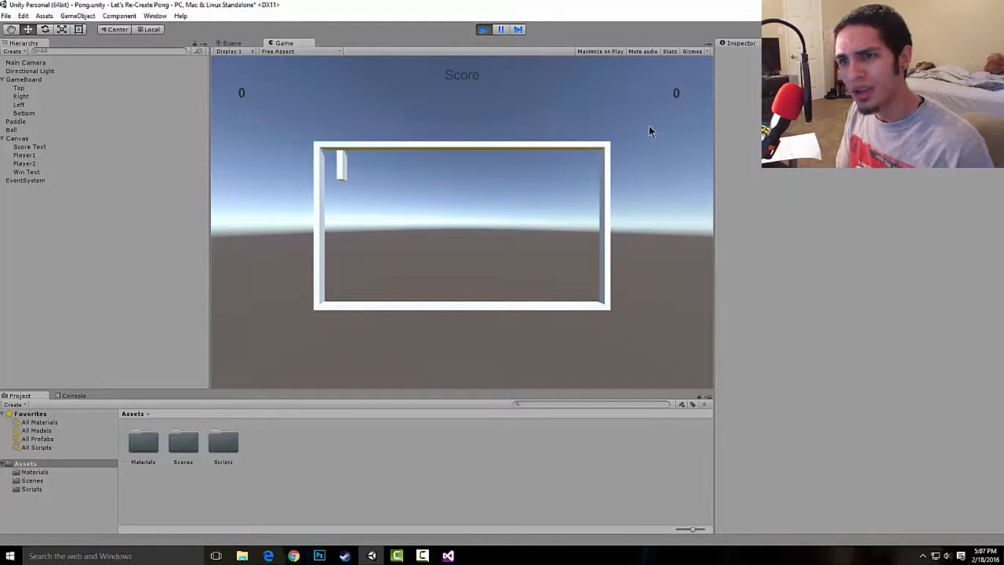
click(483, 30)
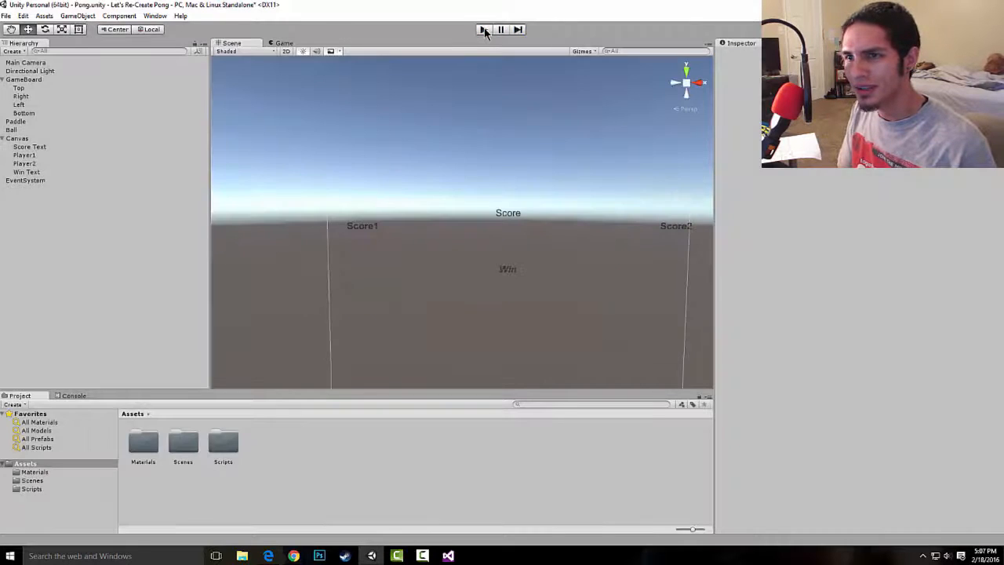
click(483, 29)
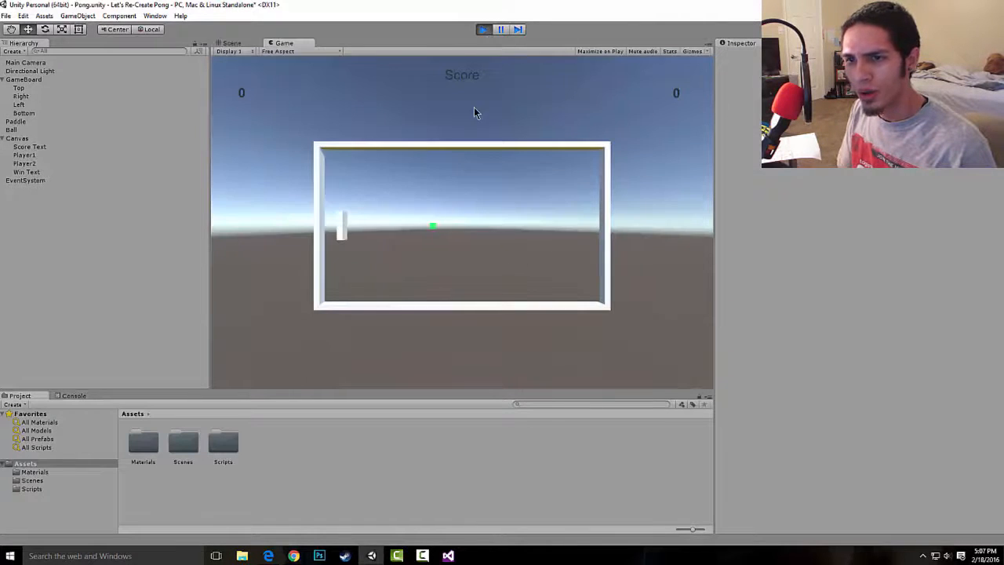
click(483, 29)
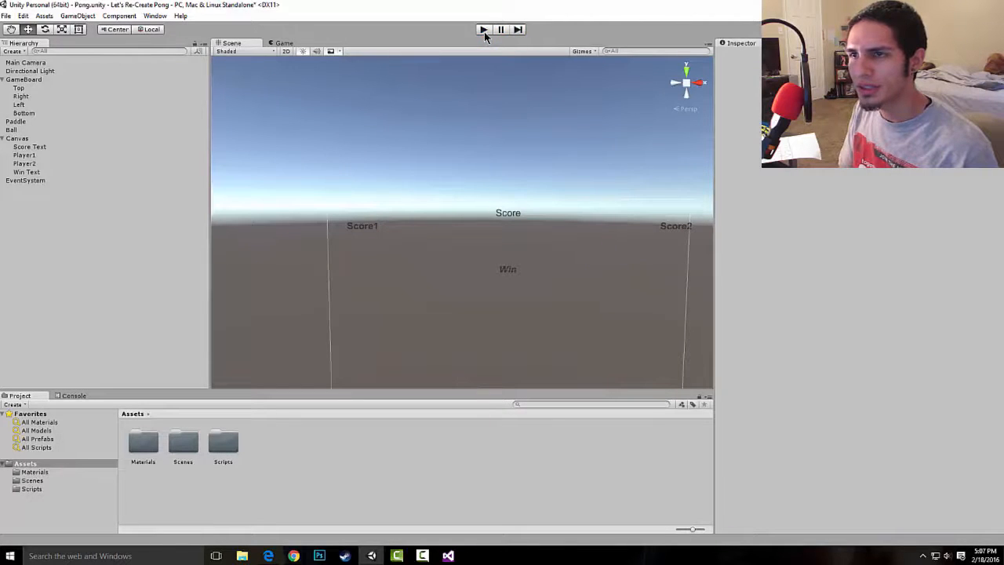
click(485, 30)
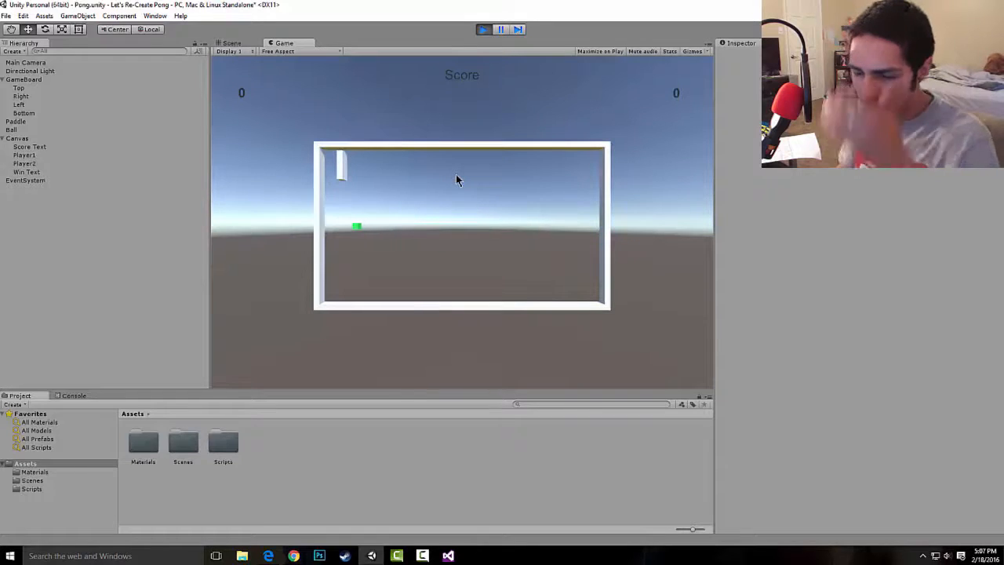
click(483, 31)
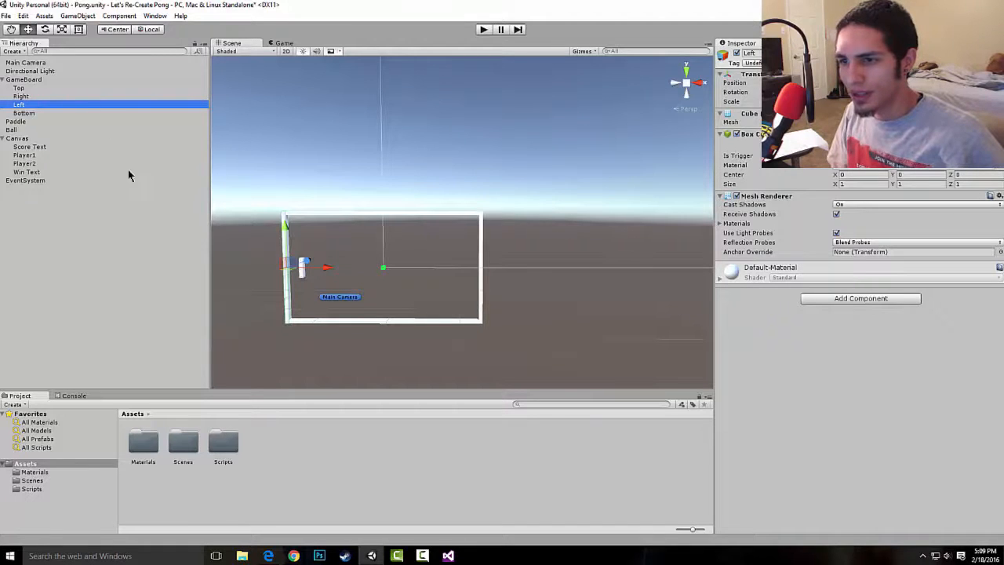
Step: Assign the Goal1 tag to the Left wall and run the game to test it
click(483, 240)
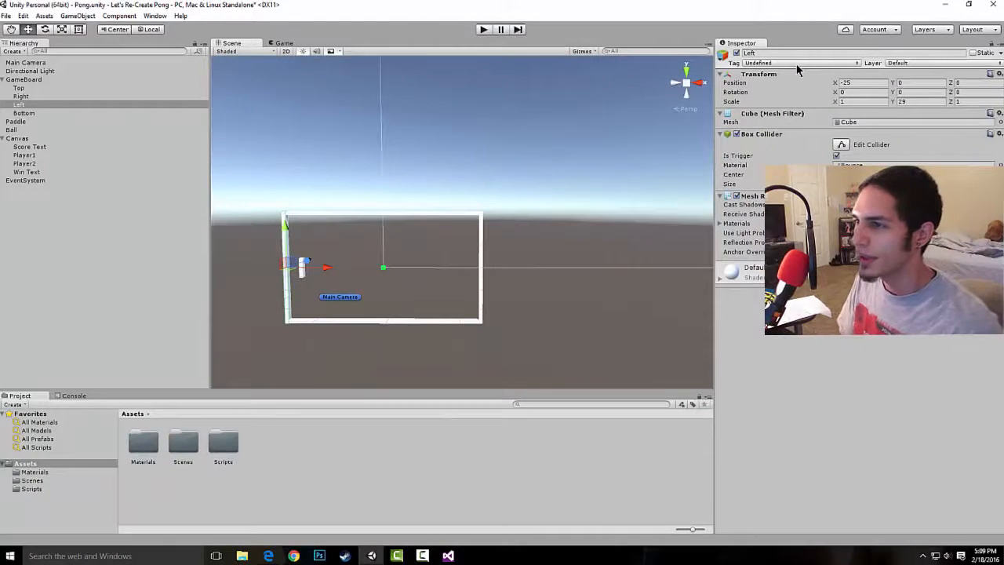
click(797, 64)
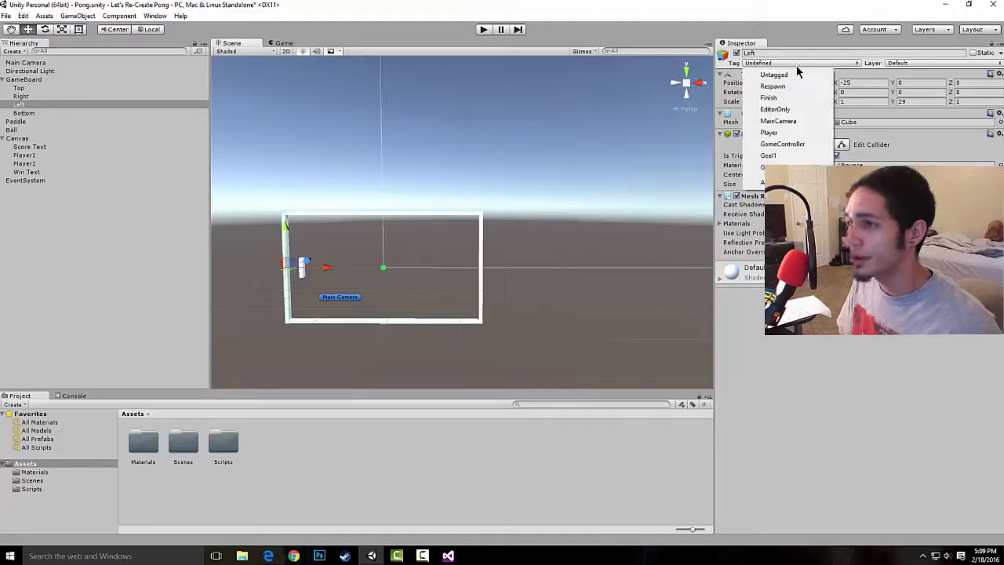
click(784, 156)
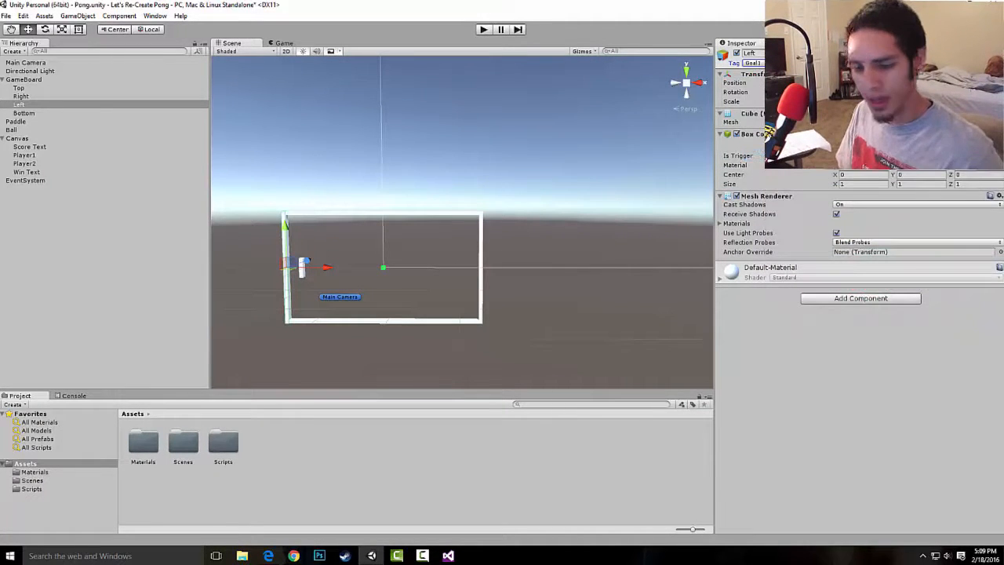
click(484, 29)
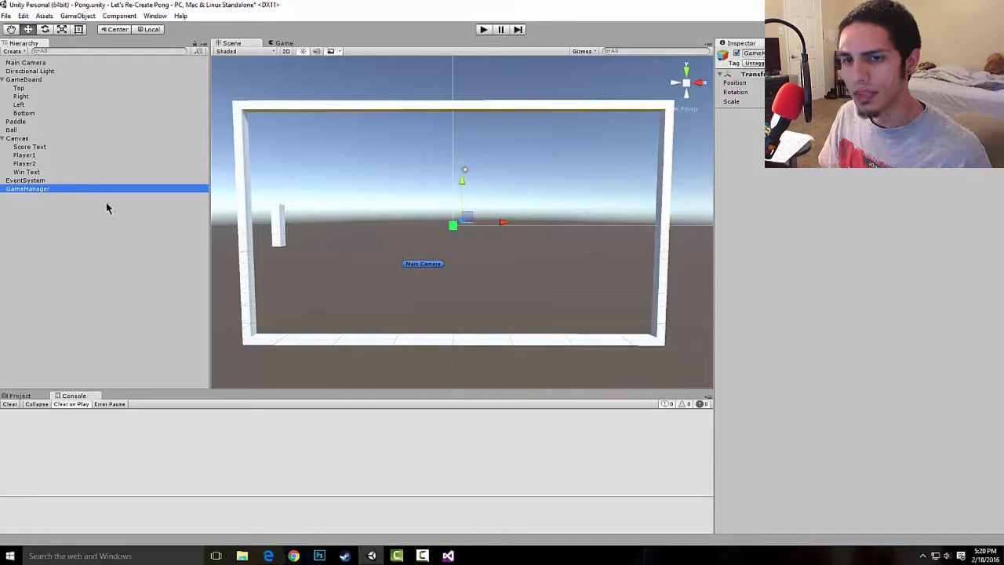
Step: Create a C# script named GameManager in the Scripts folder and open it for editing
click(93, 233)
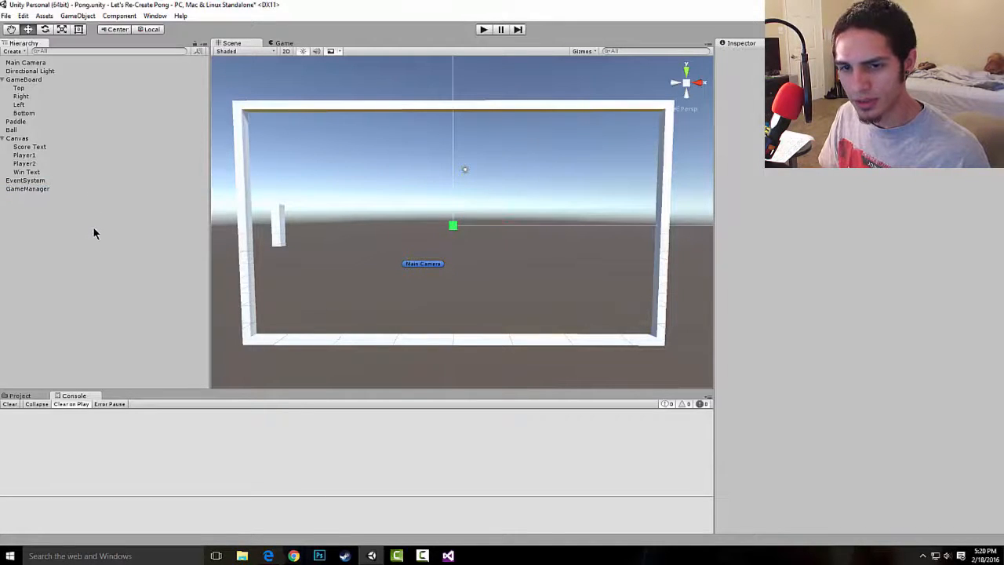
click(36, 395)
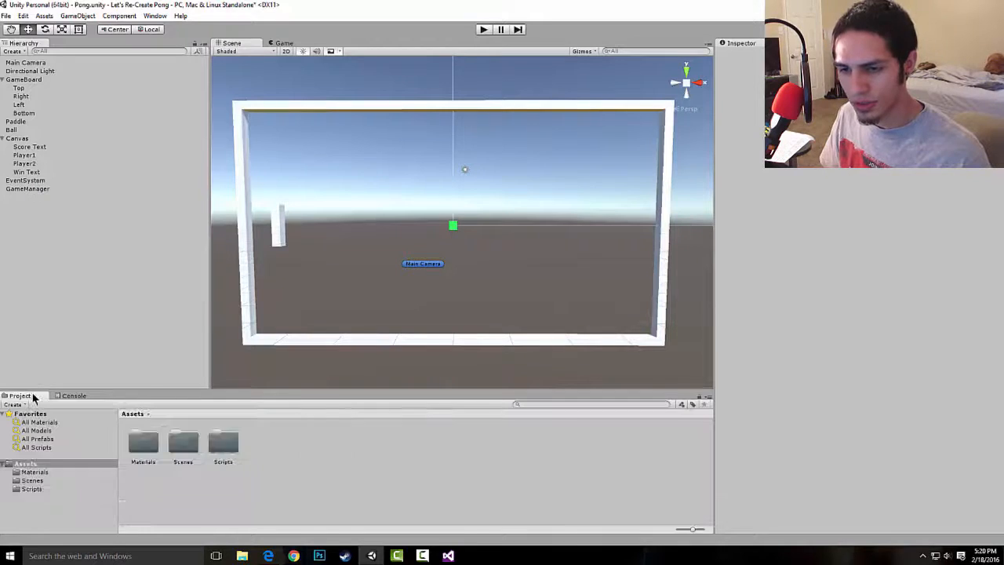
click(31, 489)
right_click(300, 463)
mouse_move(381, 269)
click(494, 284)
text(GameManager)
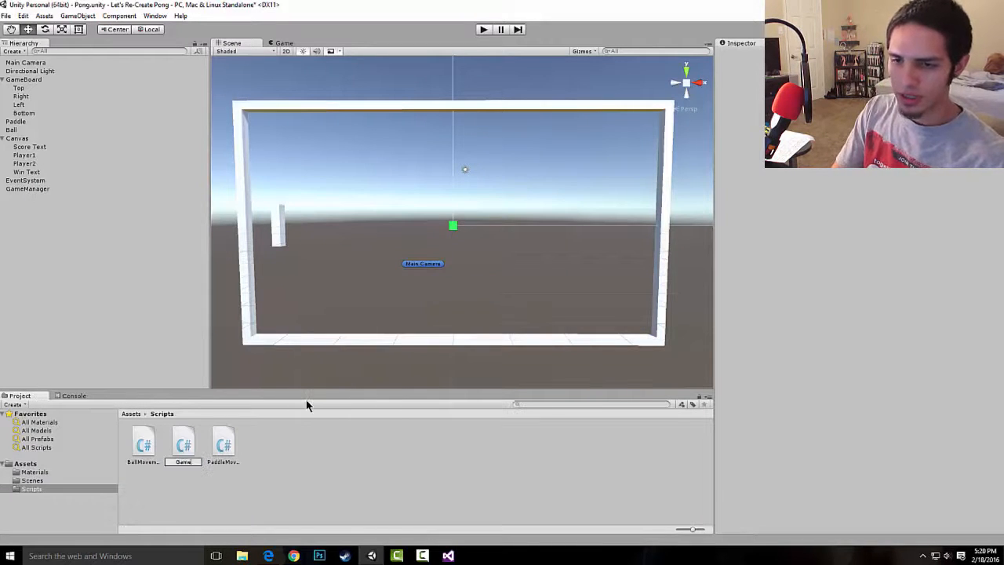
key(Return)
double_click(191, 445)
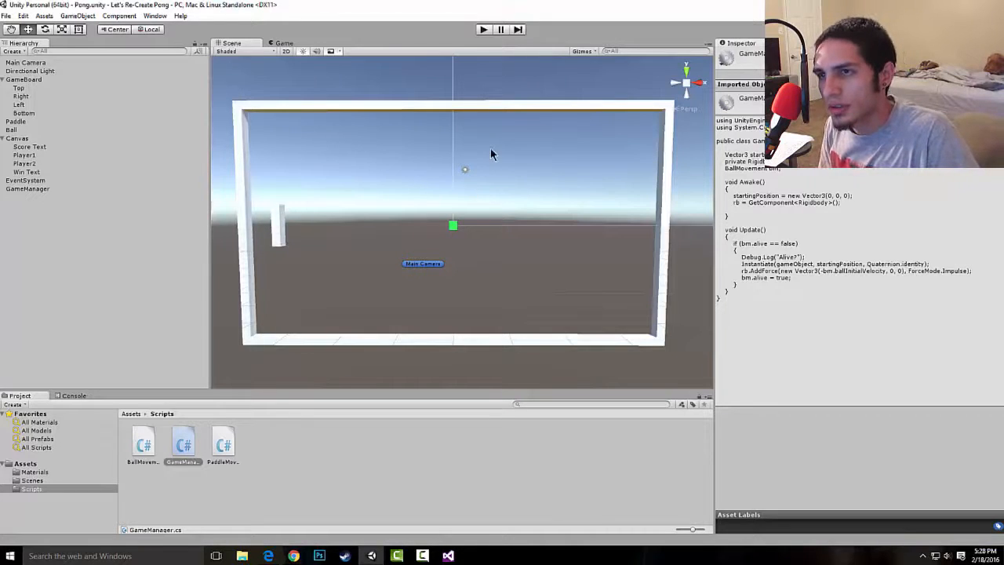
Step: Test the game with the edited script and attach the GameManager script to the GameManager object
click(486, 30)
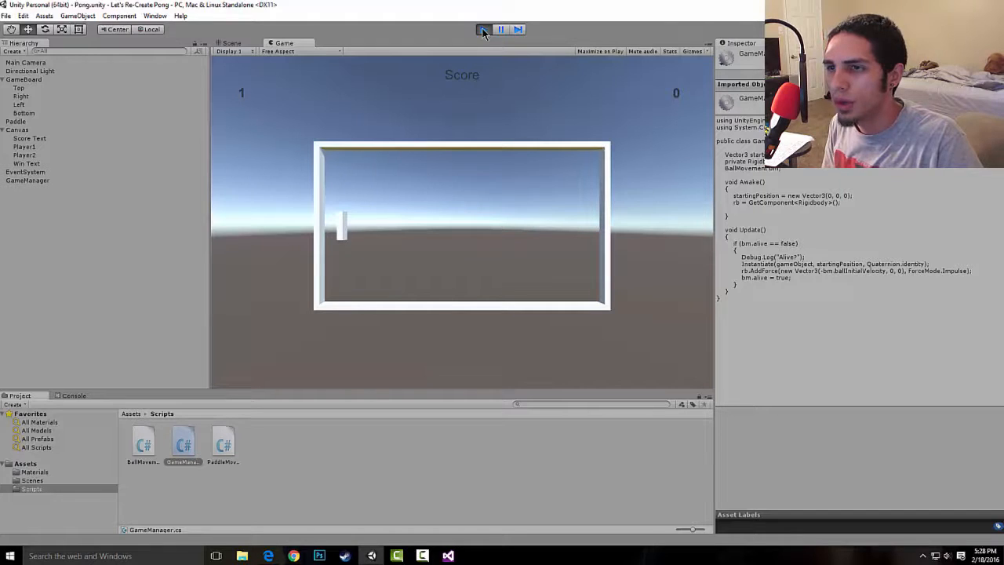
click(482, 29)
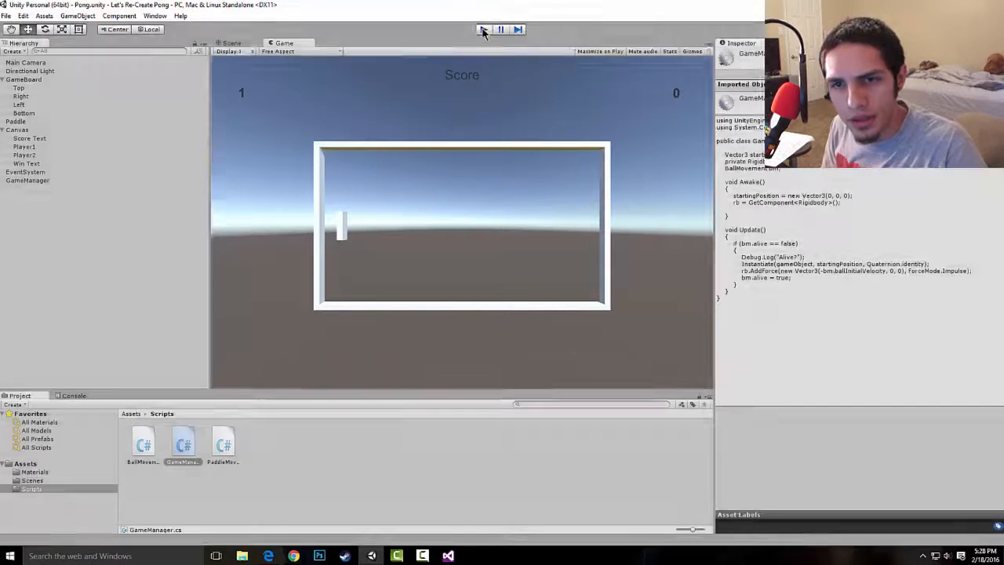
click(28, 189)
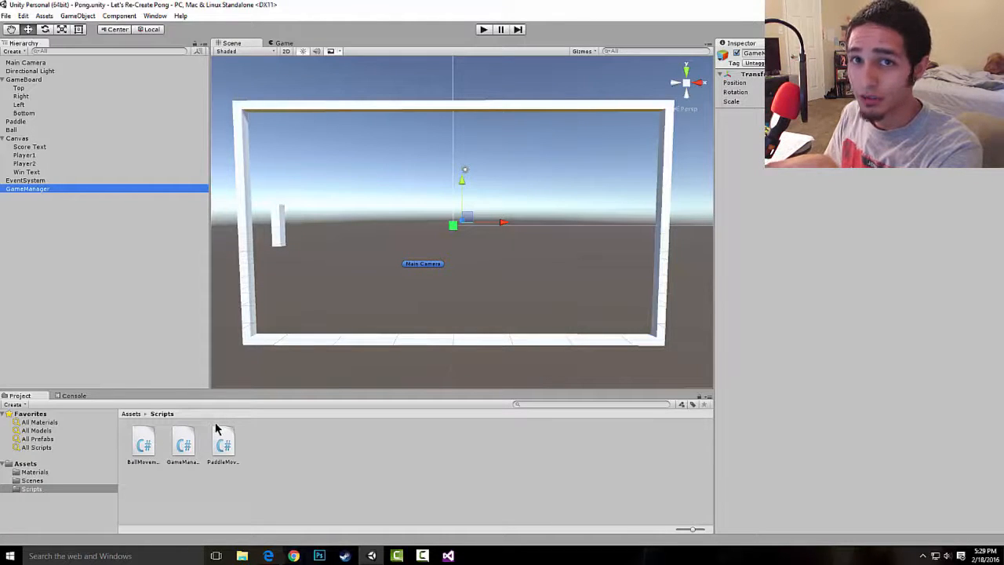
click(182, 447)
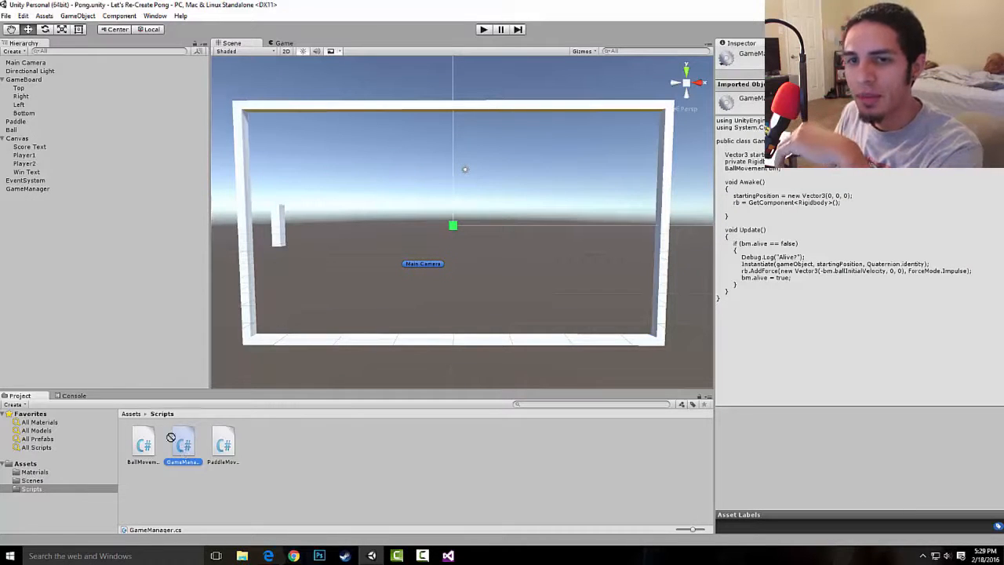
drag(183, 449, 66, 190)
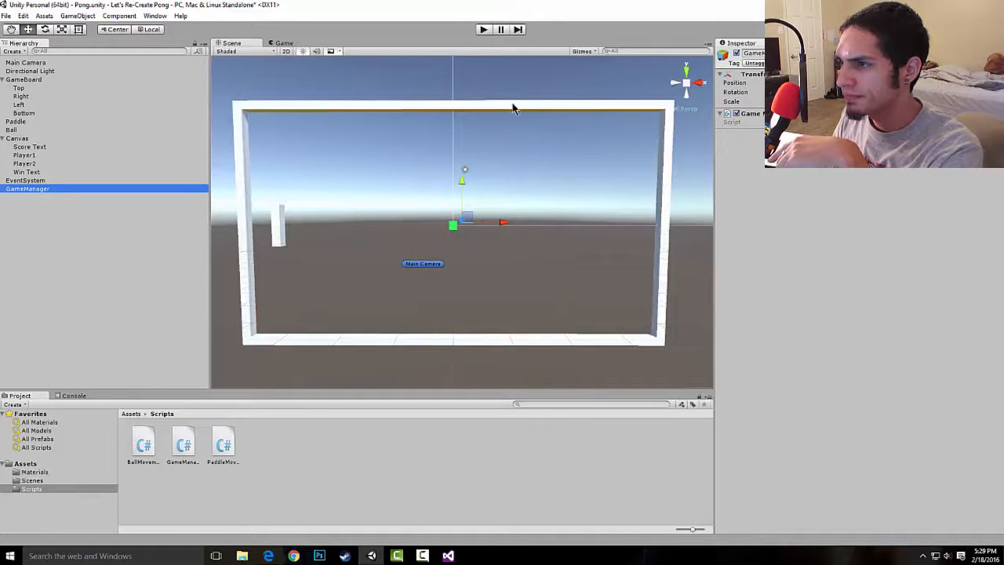
Step: Run the game, stop it, and run it again to test the GameManager script's ball respawning
click(484, 30)
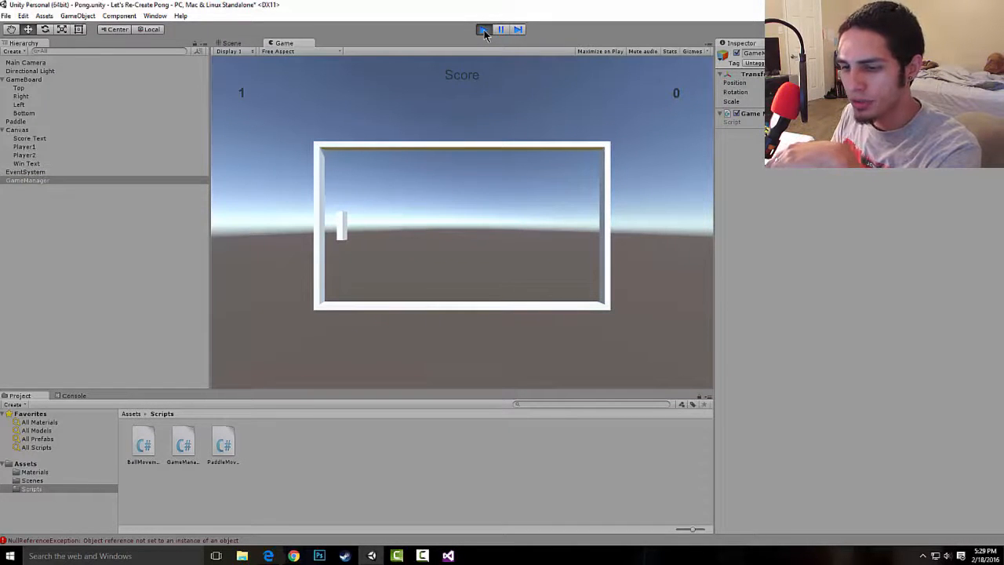
click(484, 30)
mouse_move(447, 555)
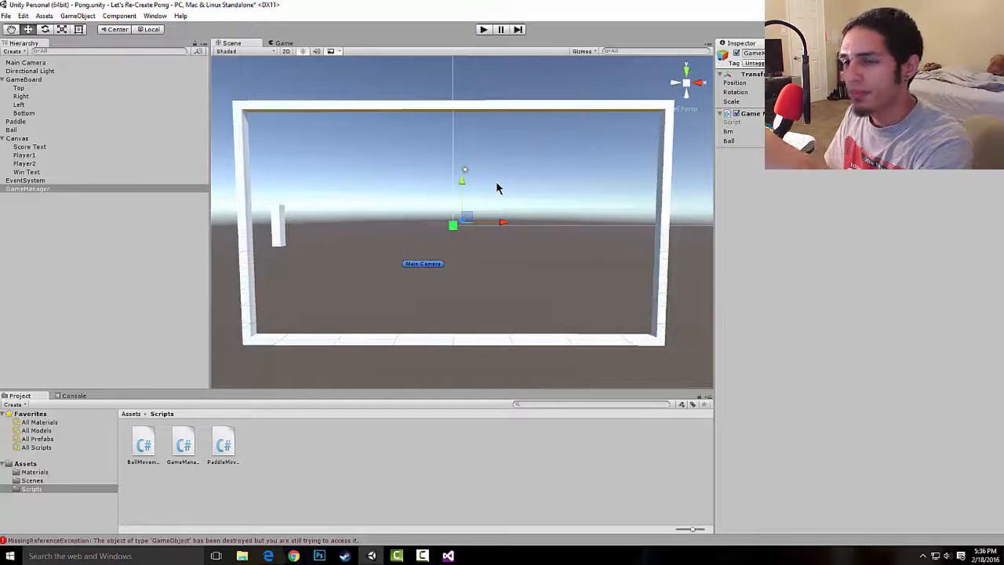
click(484, 29)
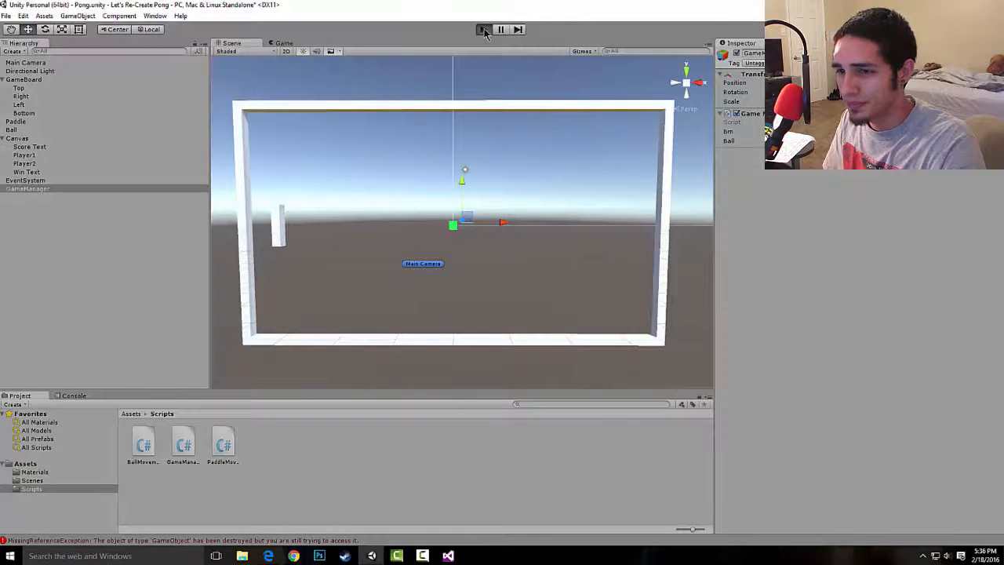